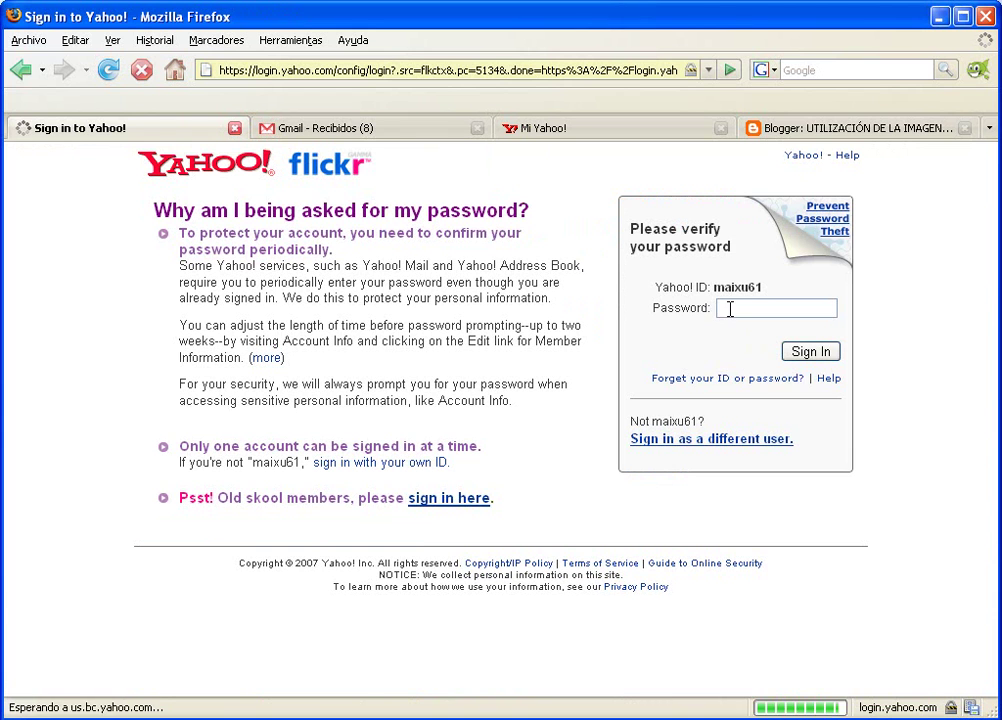
- Enter the account password to sign in to Flickr, and open the photo upload page
click(729, 309)
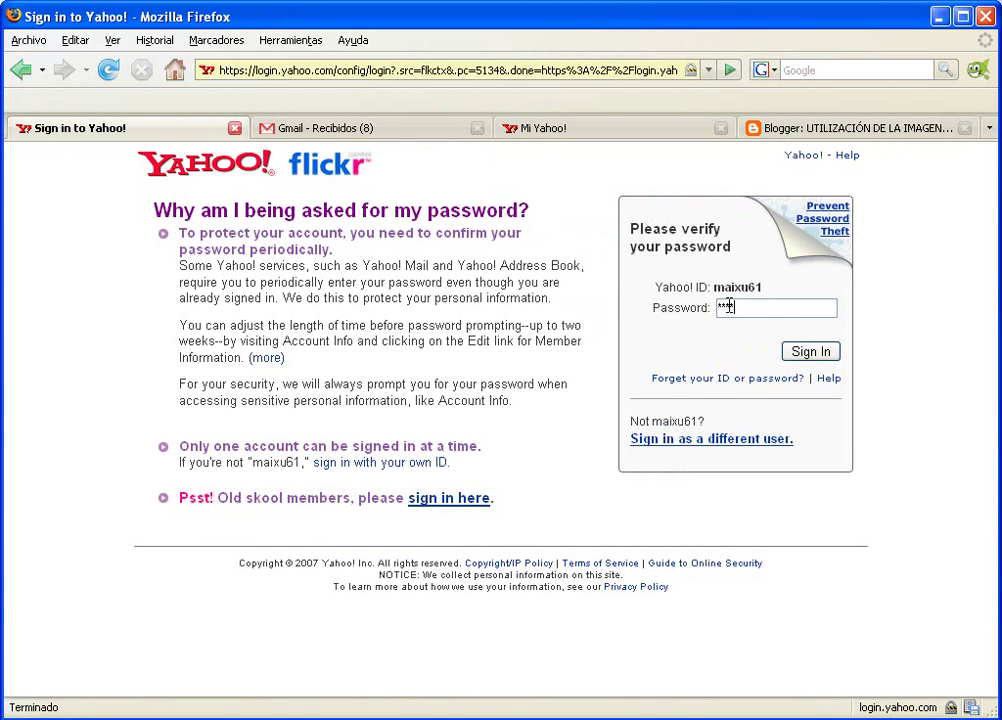
click(805, 352)
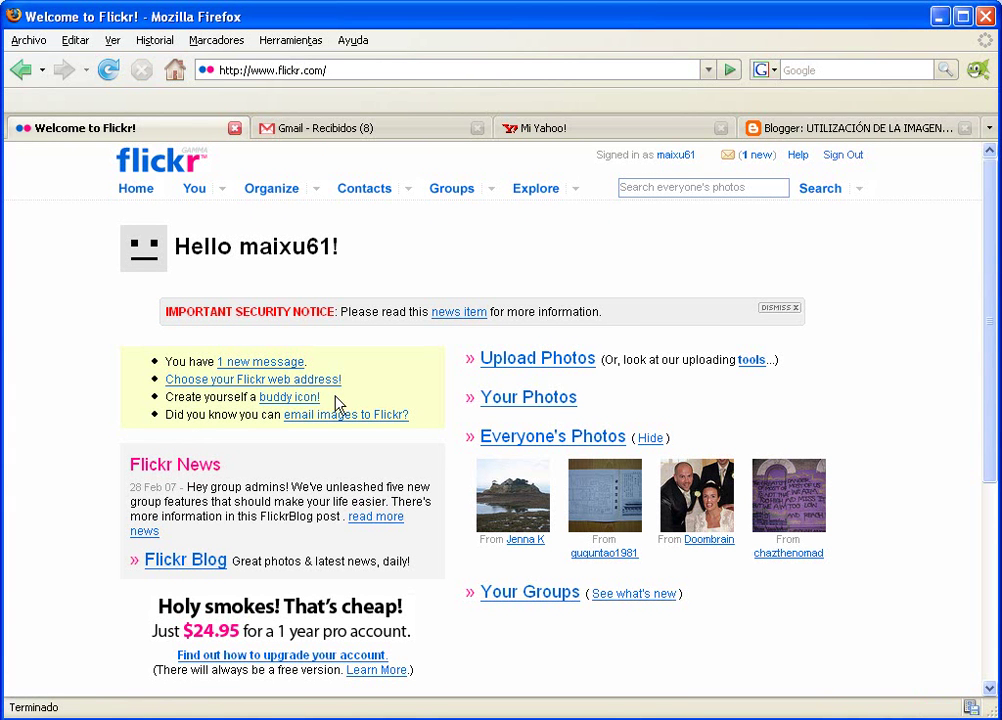
click(541, 360)
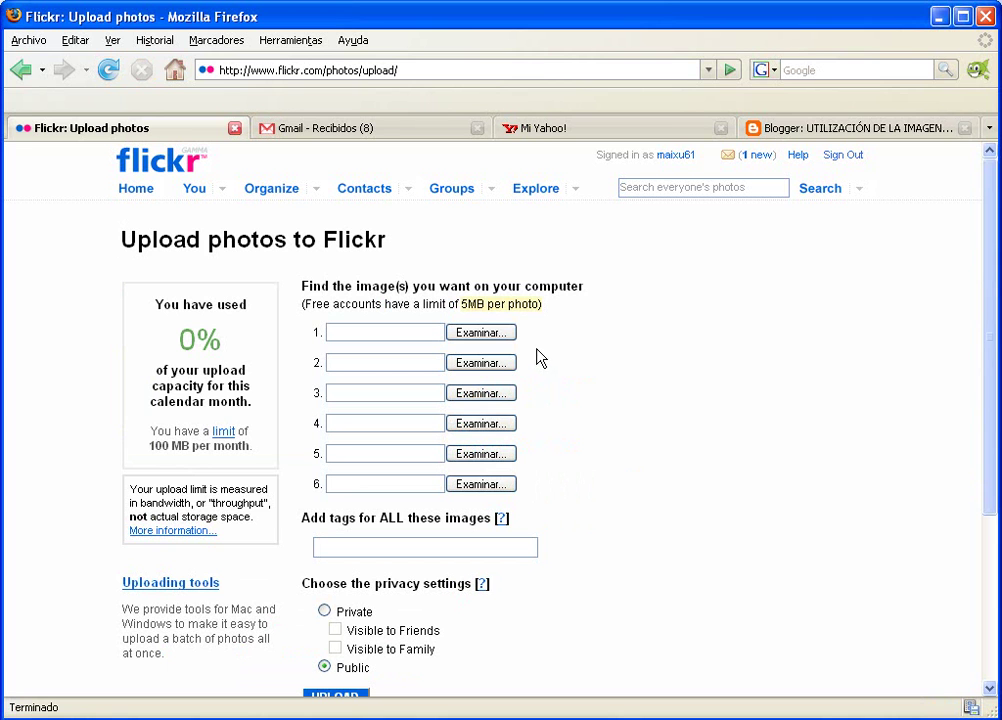
- Choose the gatito picture from the Mis imágenes folder in Mis documentos as the first image for upload
click(481, 333)
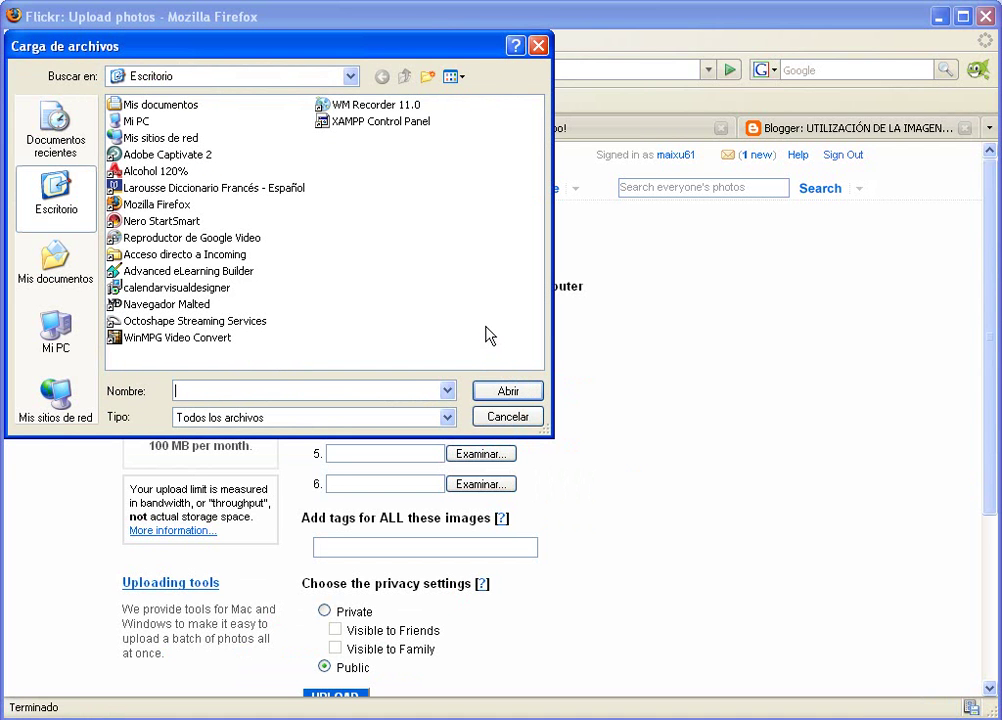
click(49, 266)
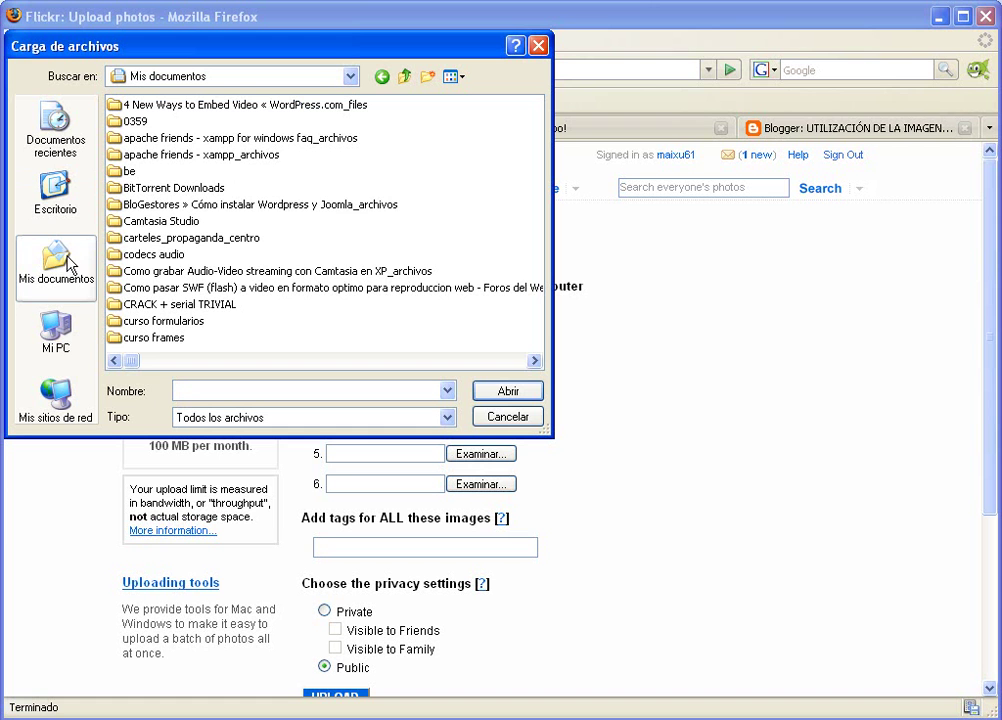
click(536, 362)
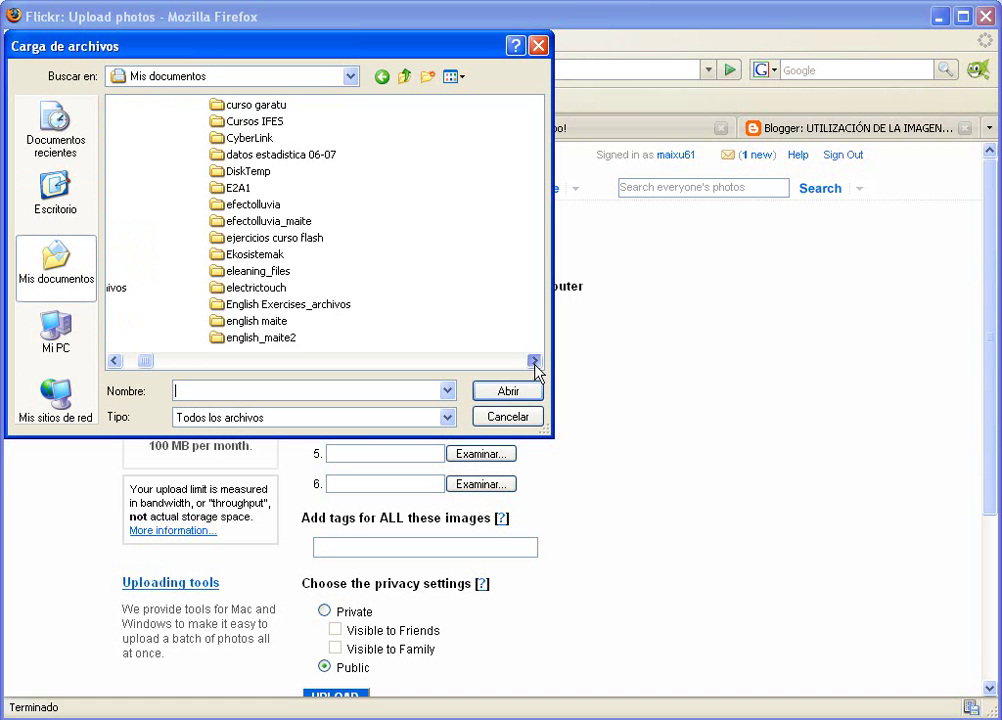
click(536, 362)
click(536, 362)
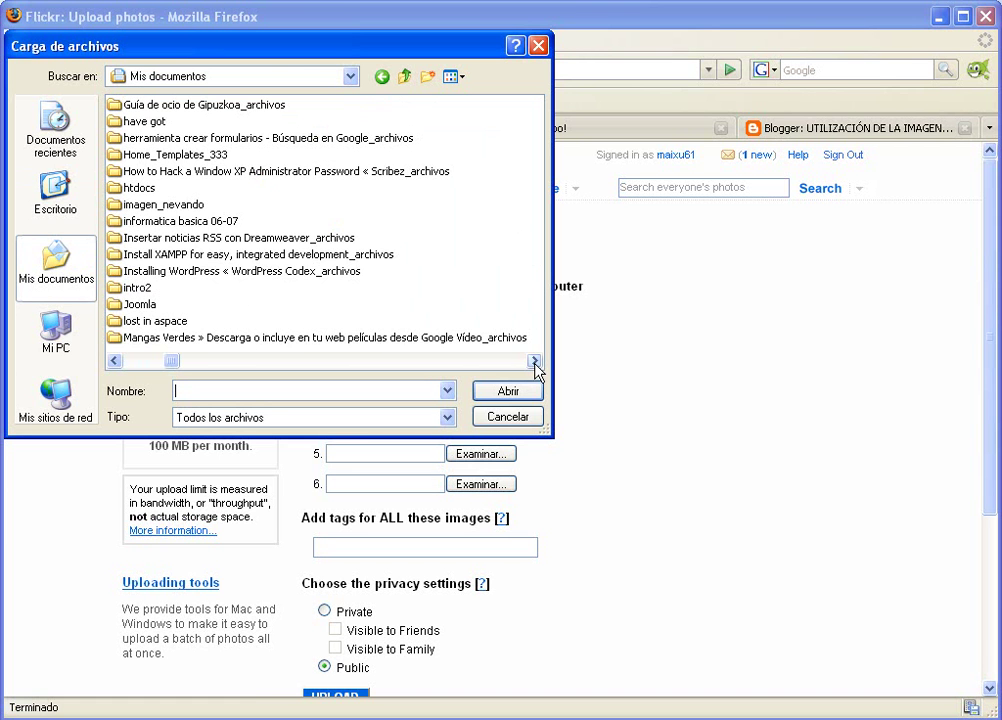
click(536, 362)
click(536, 362)
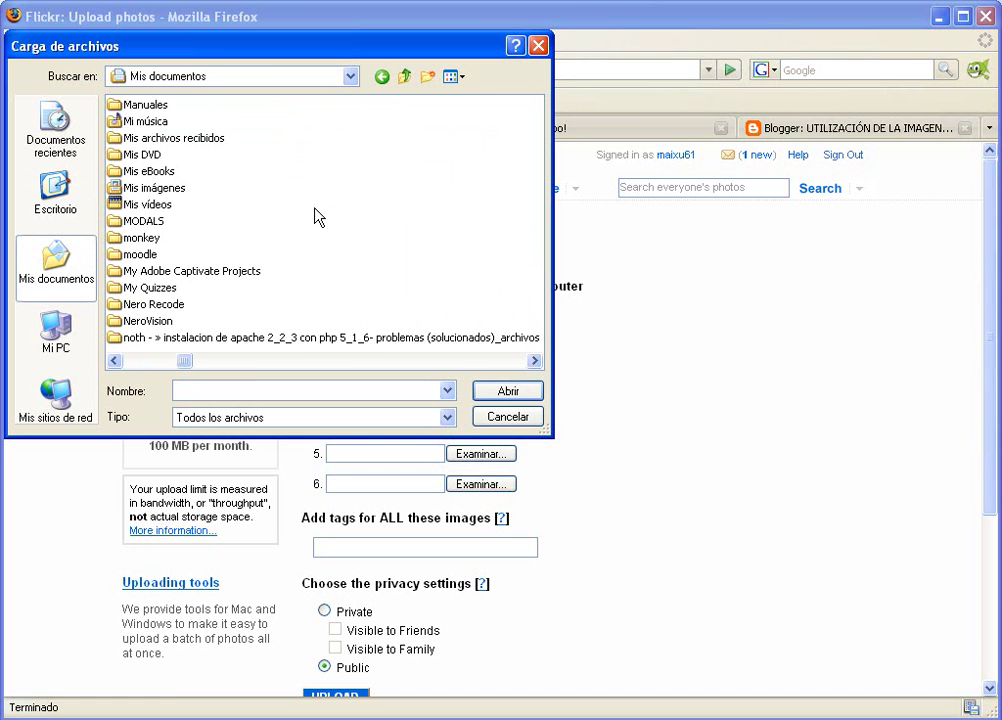
double_click(118, 189)
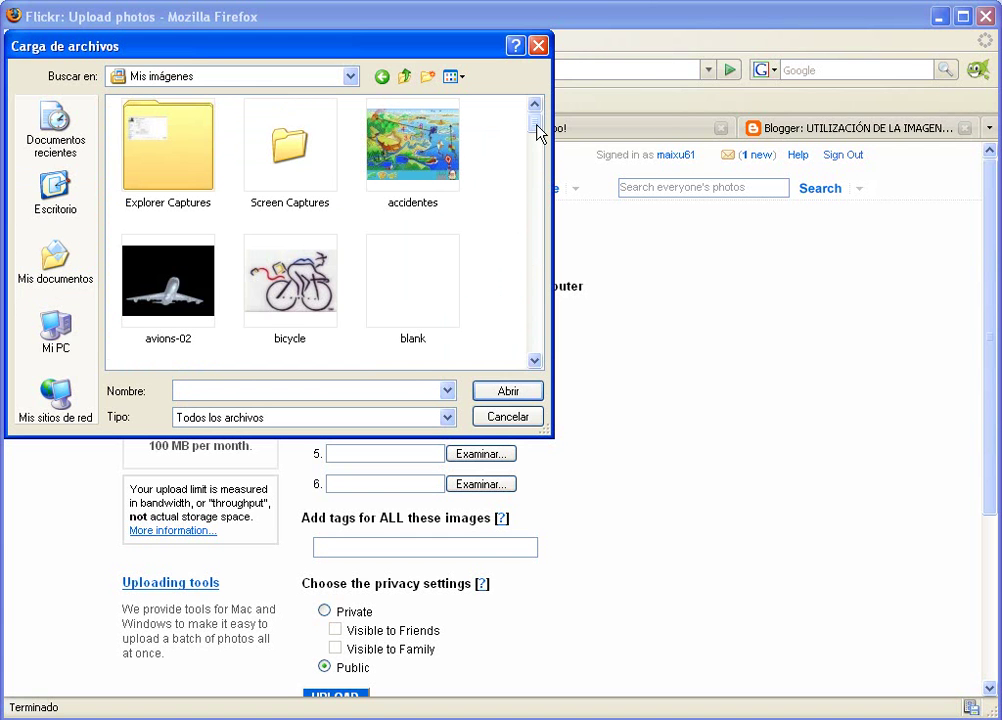
drag(538, 129, 526, 204)
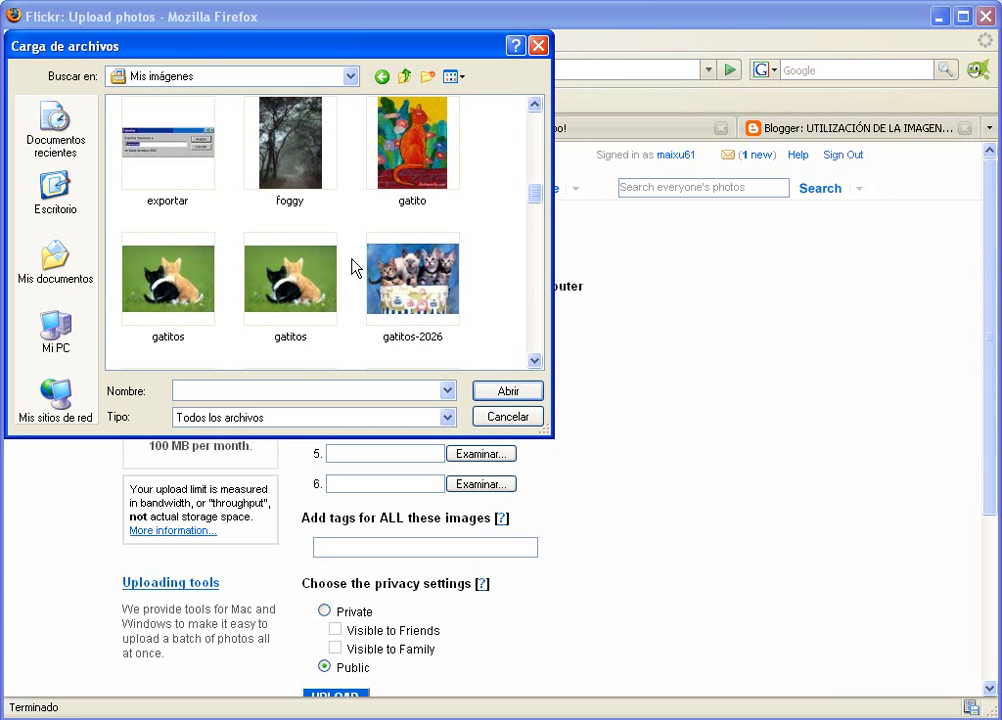
click(403, 170)
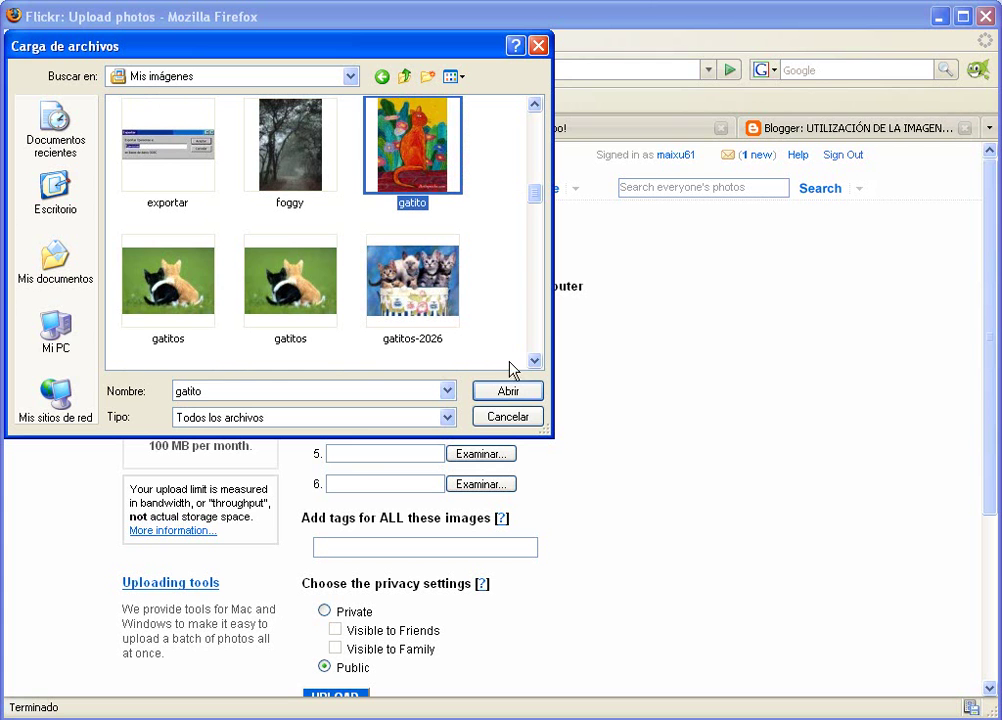
click(540, 365)
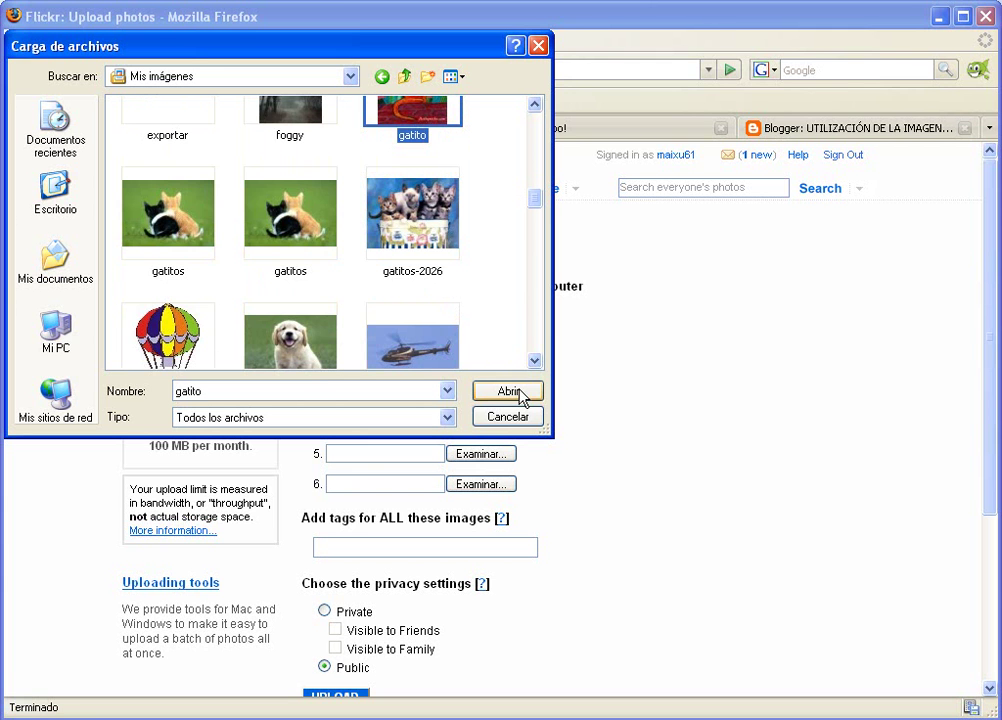
click(509, 391)
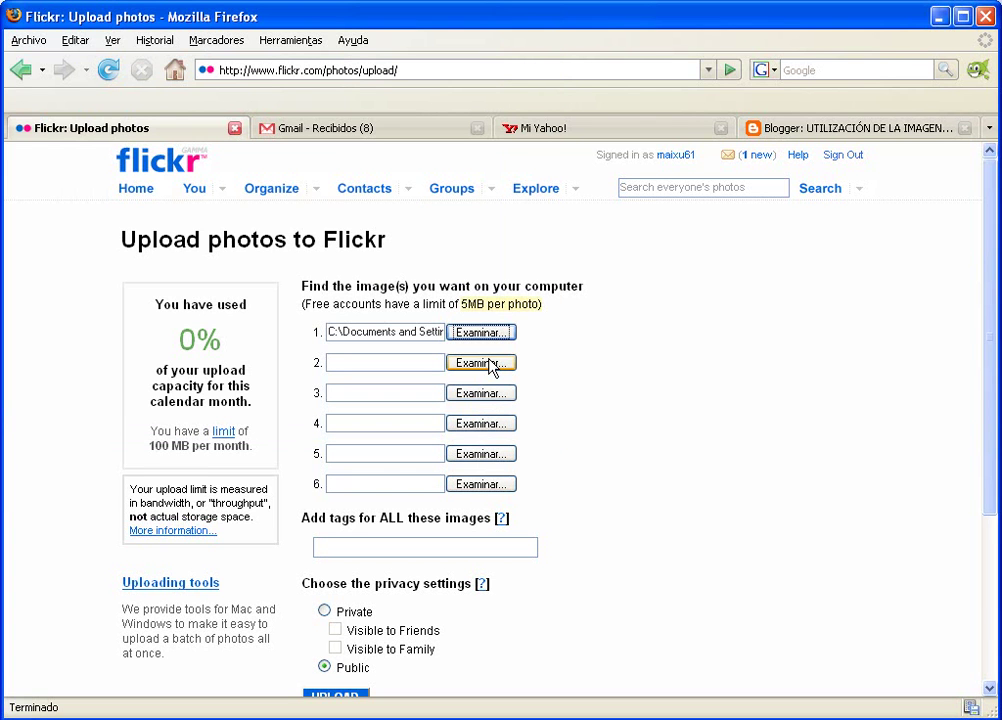
- Choose the metal_artificial picture from Mis imágenes as the second image for upload
click(486, 364)
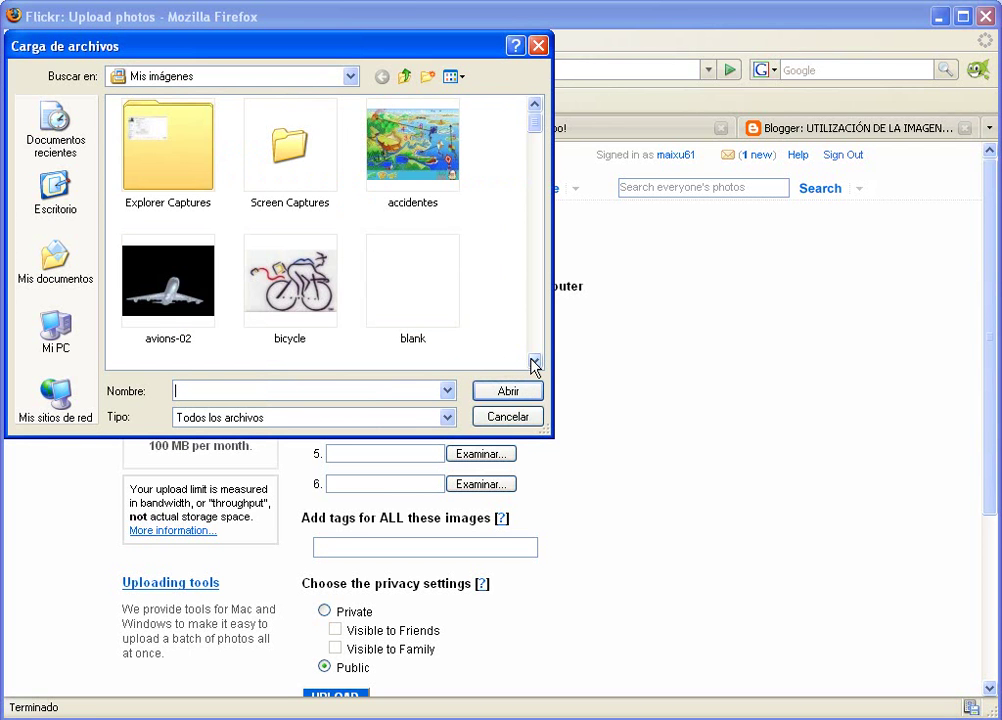
click(535, 362)
click(535, 362)
click(535, 362)
click(535, 362)
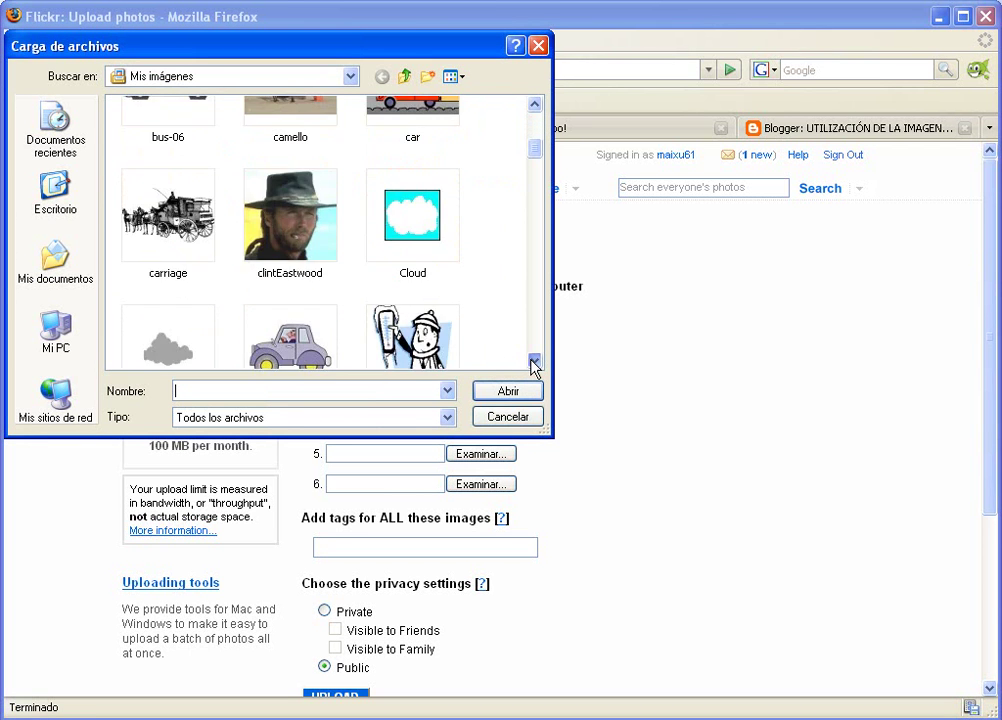
click(535, 362)
click(535, 362)
click(535, 362)
click(535, 362)
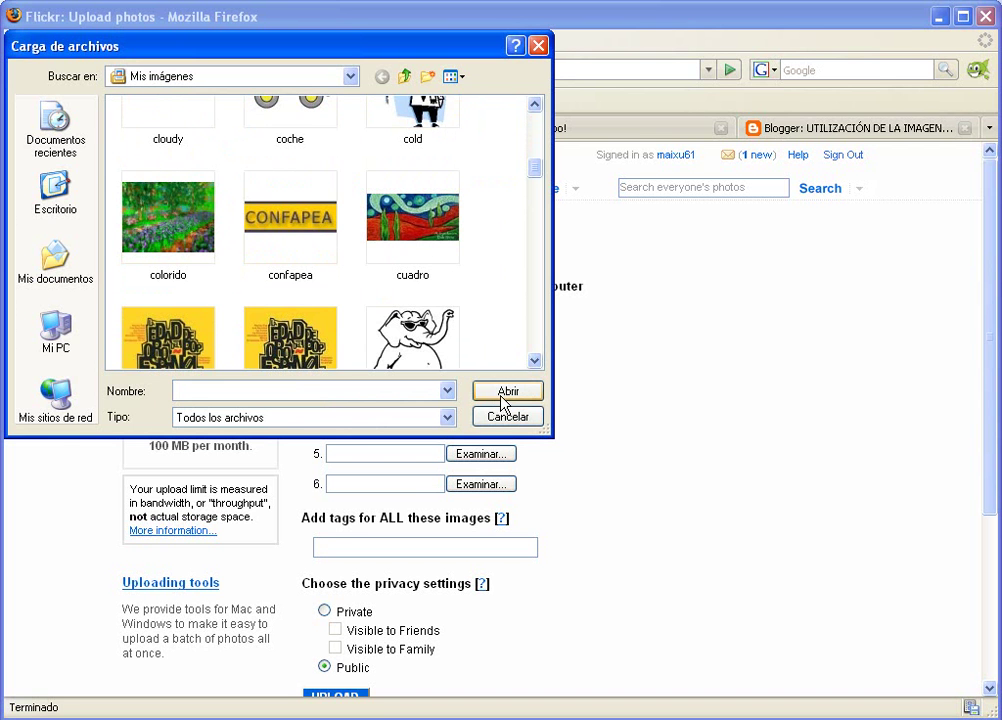
click(535, 362)
click(535, 362)
click(535, 362)
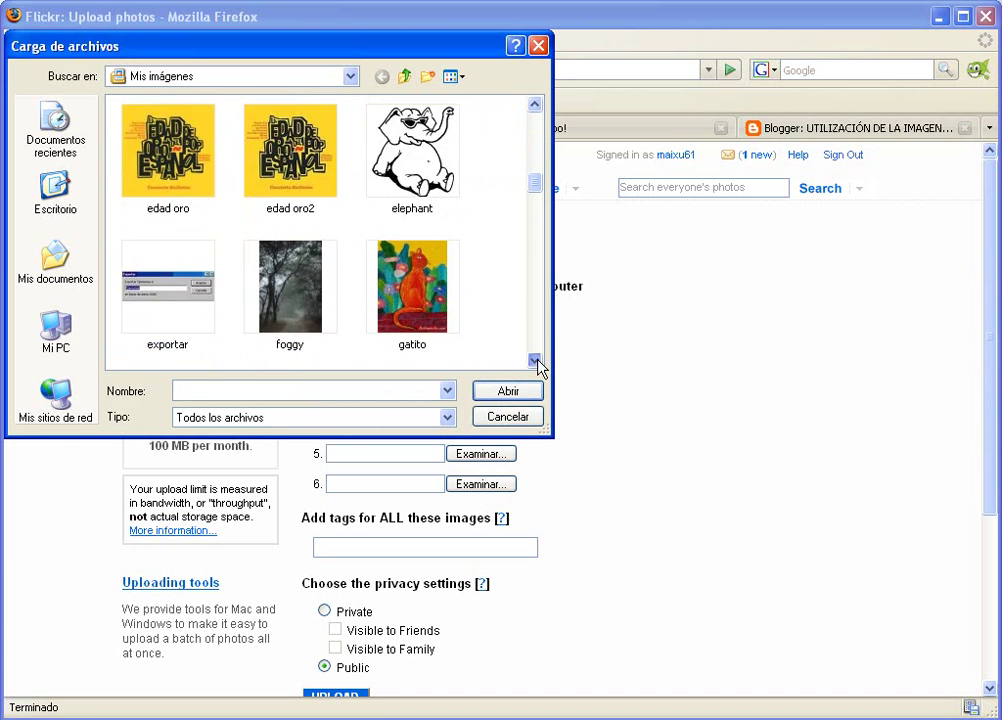
click(535, 362)
click(535, 362)
click(535, 362)
click(535, 362)
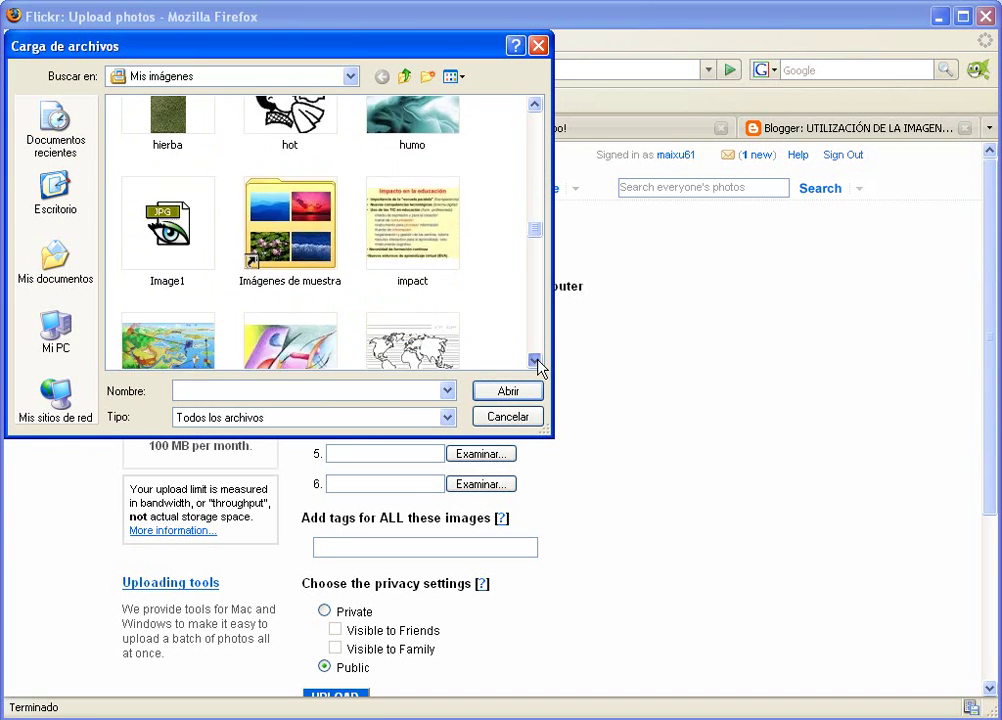
click(535, 362)
click(535, 362)
click(535, 362)
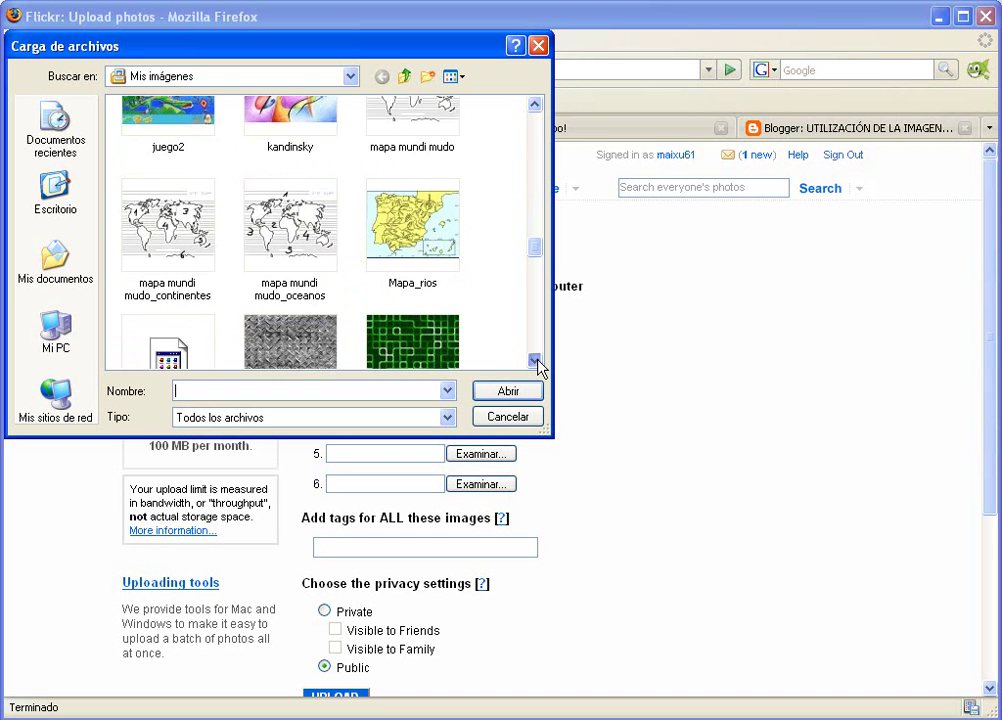
click(535, 362)
click(283, 313)
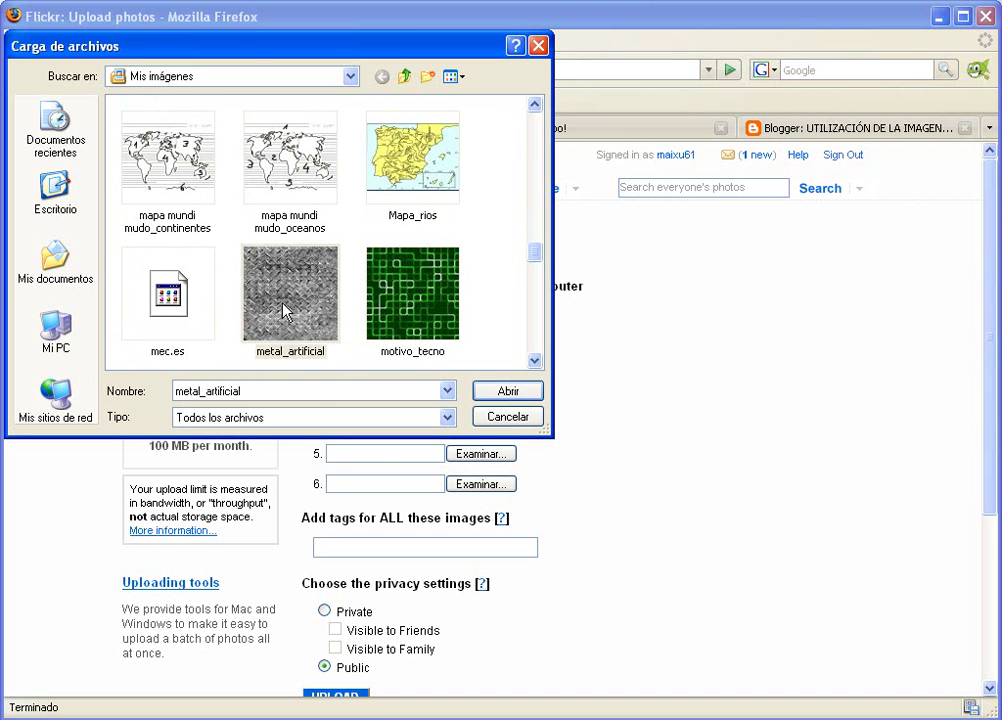
click(494, 400)
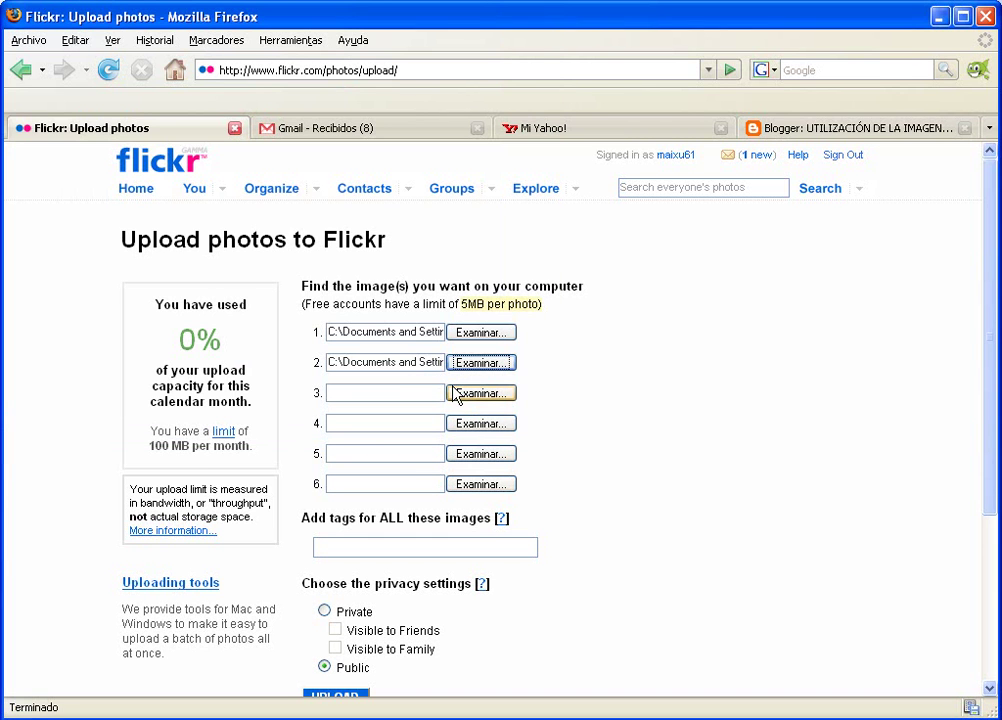
- Choose the motivo_tecno picture from Mis imágenes as the third image for upload
click(467, 395)
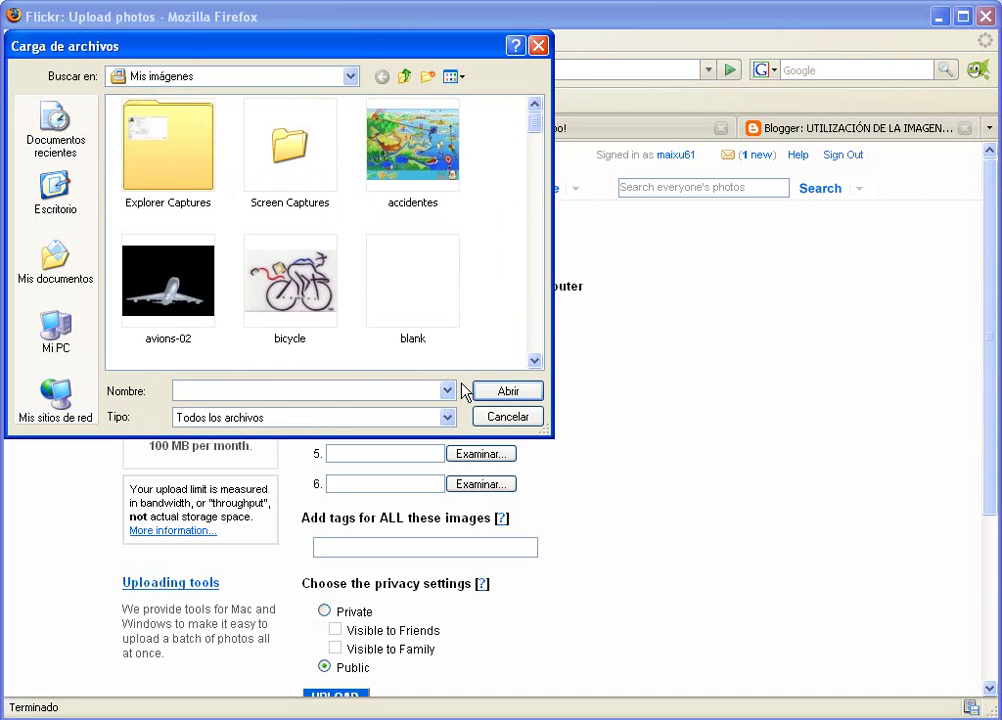
click(535, 362)
click(535, 362)
click(535, 362)
click(535, 362)
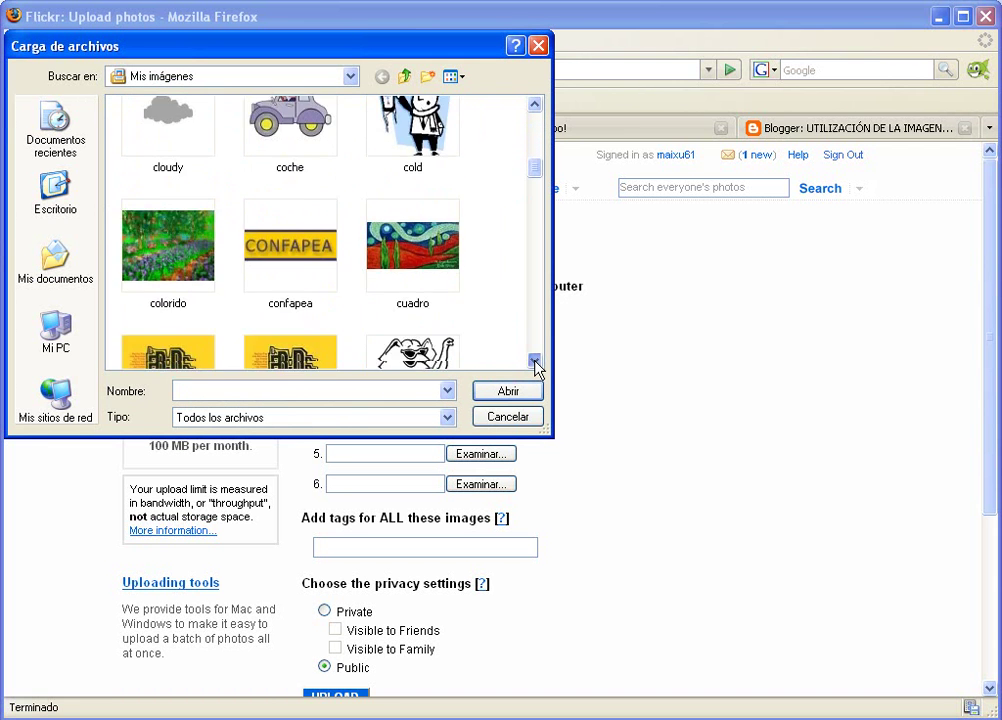
click(535, 362)
click(535, 362)
click(535, 362)
click(535, 362)
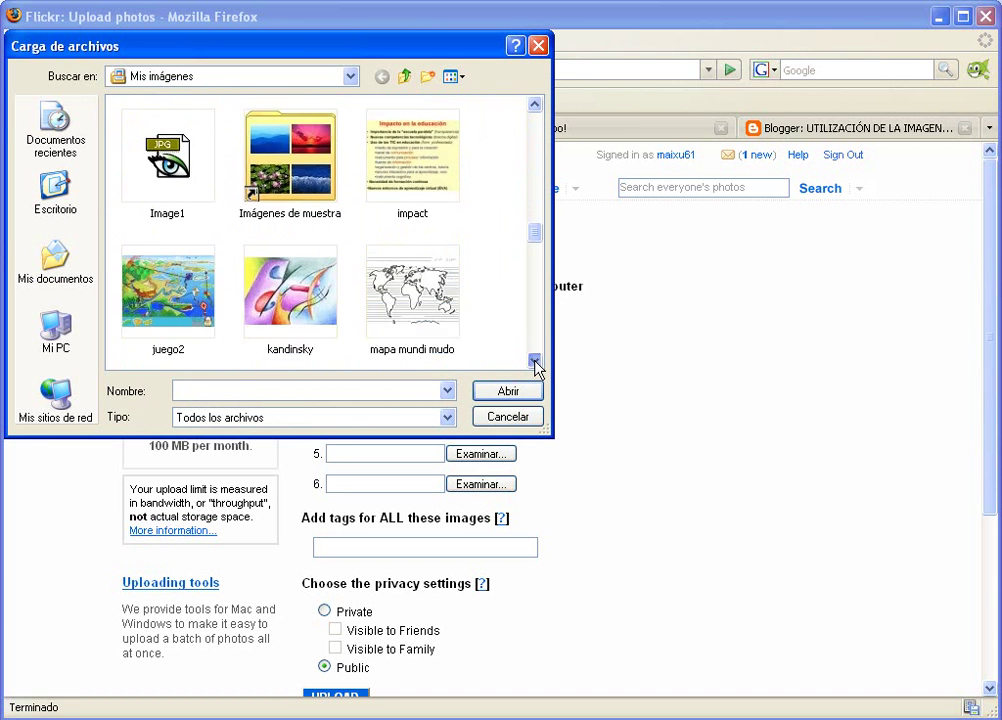
click(535, 362)
click(535, 362)
click(535, 362)
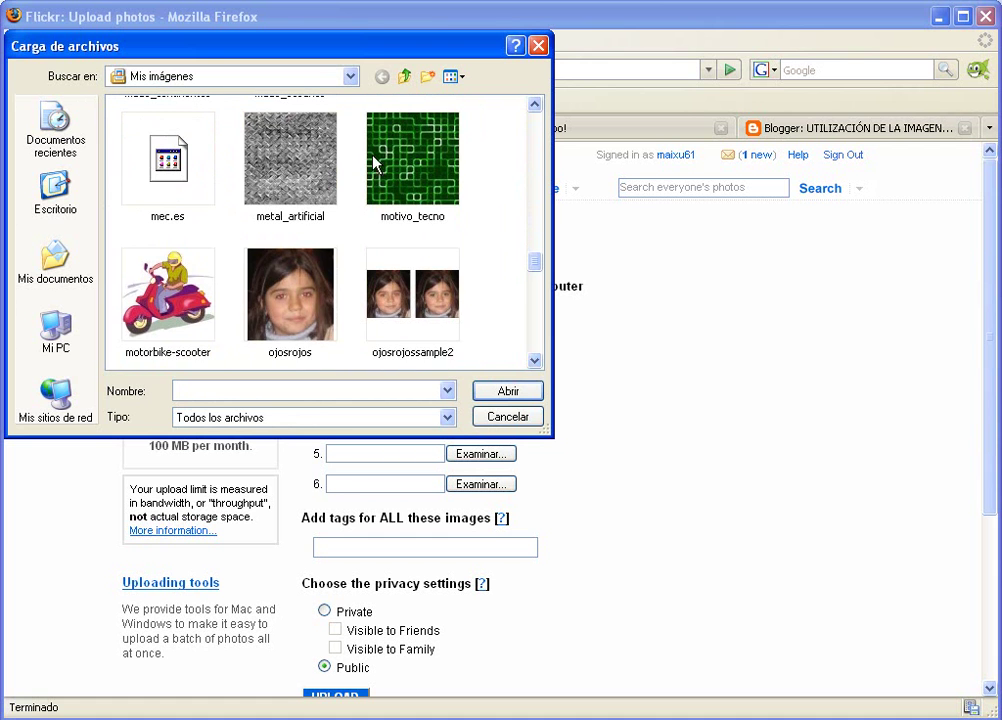
click(403, 161)
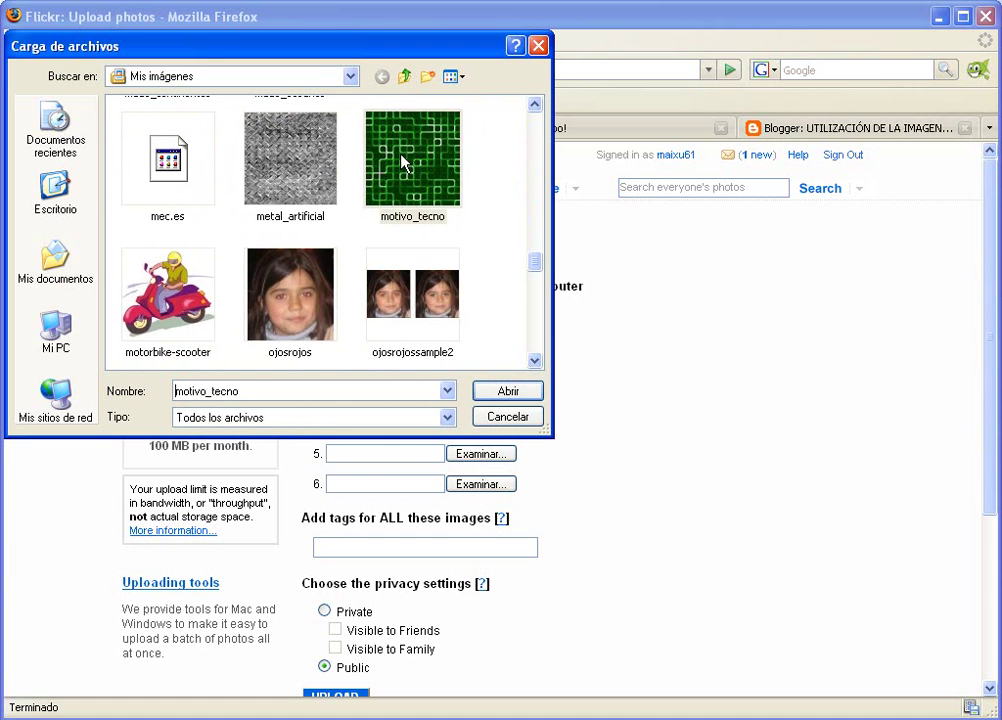
click(500, 391)
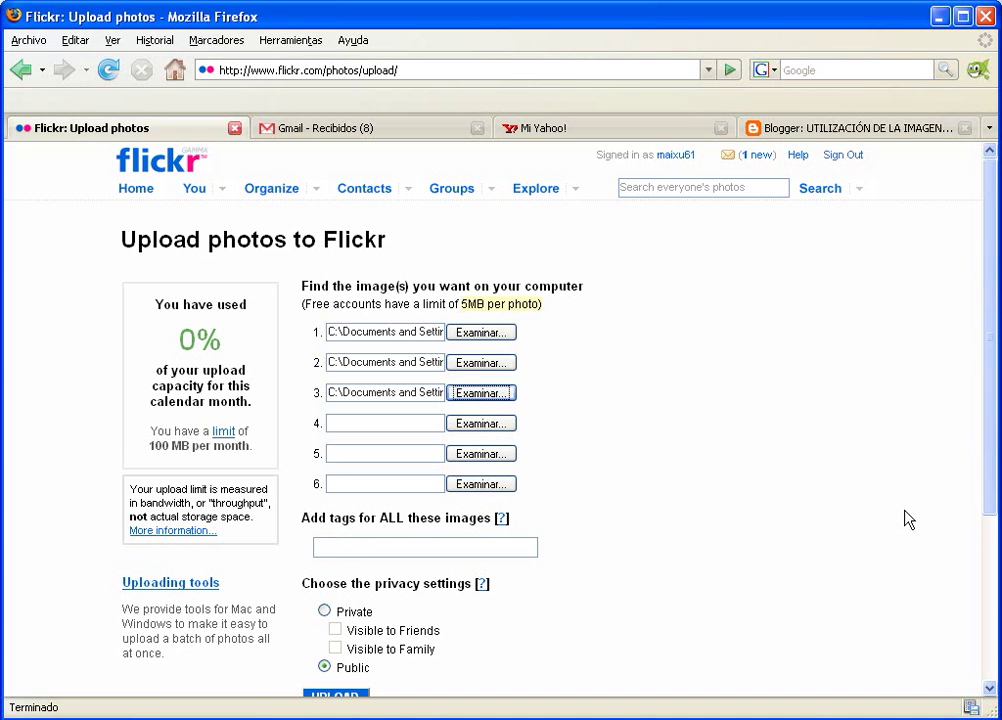
- Set the privacy of the images to Public and upload them
drag(994, 462, 997, 510)
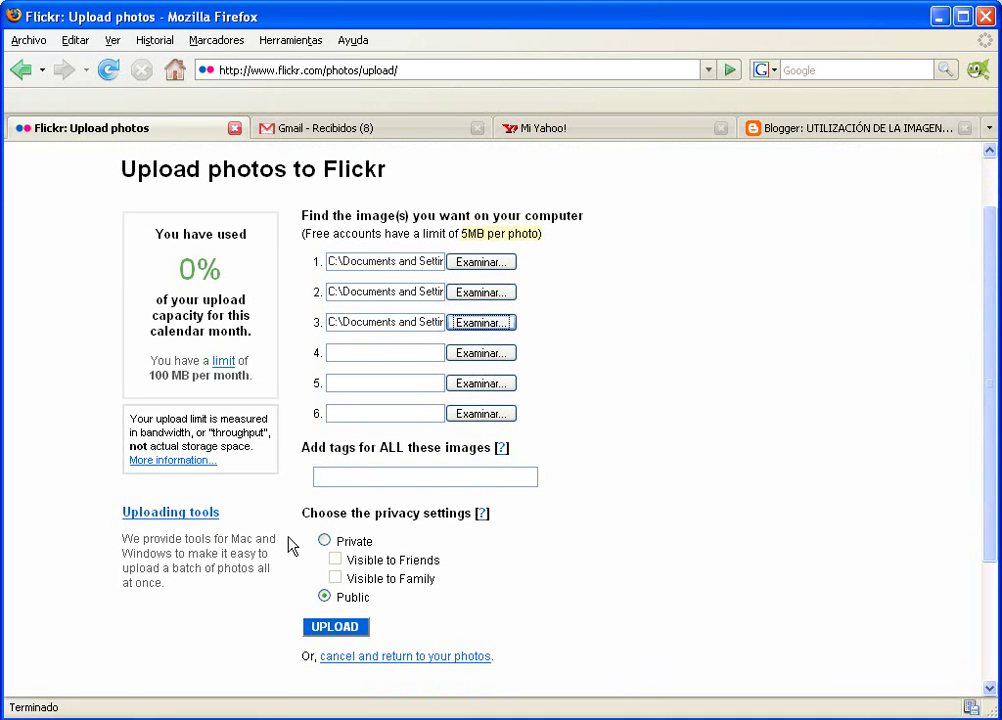
click(326, 541)
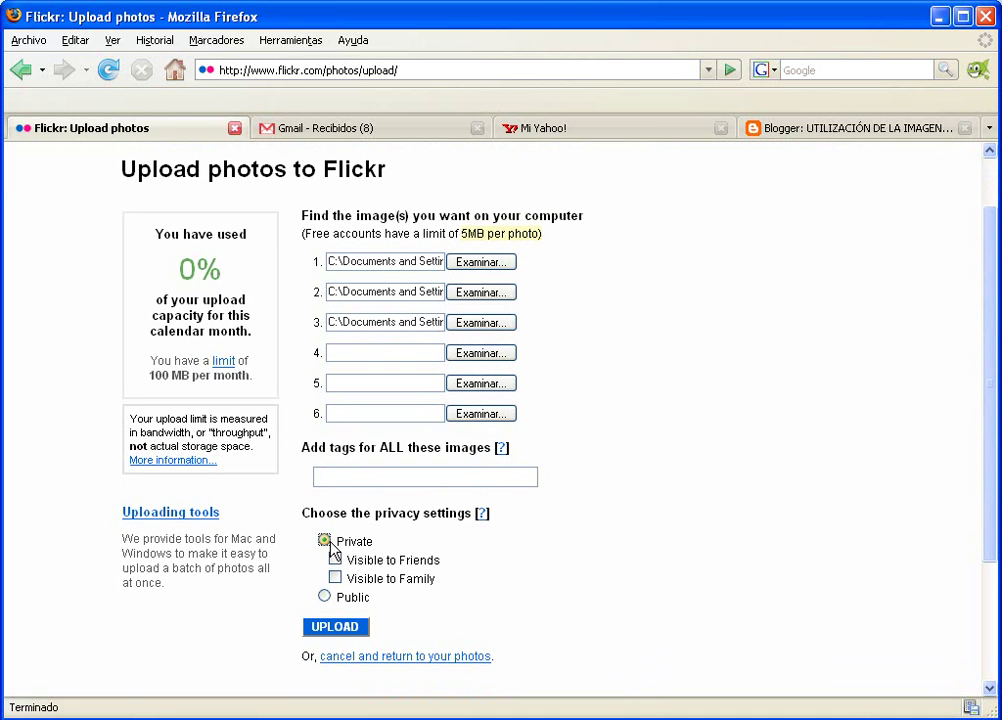
click(324, 598)
click(335, 628)
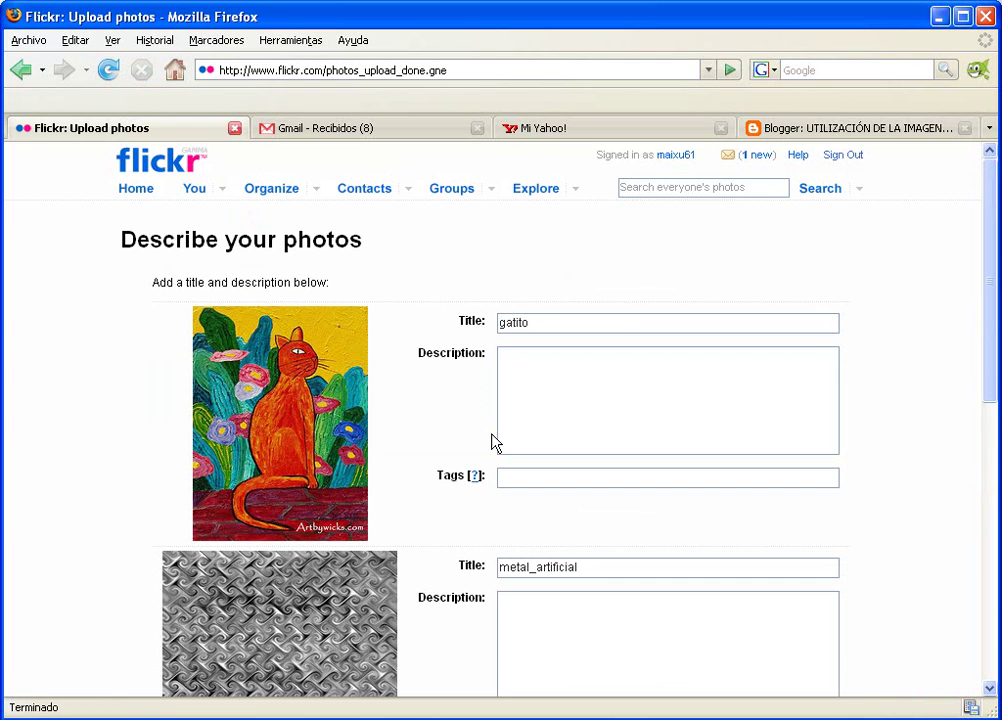
- Give the gatito photo the description "Cuadro representando a un gato"
scroll(445, 427, down, 1)
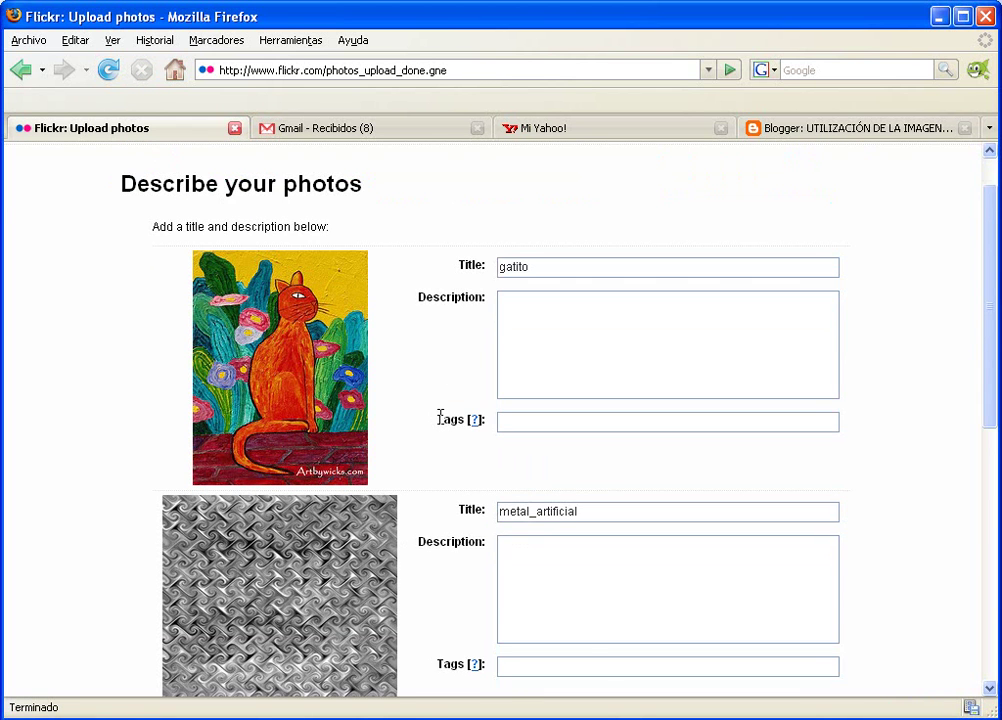
scroll(445, 427, down, 1)
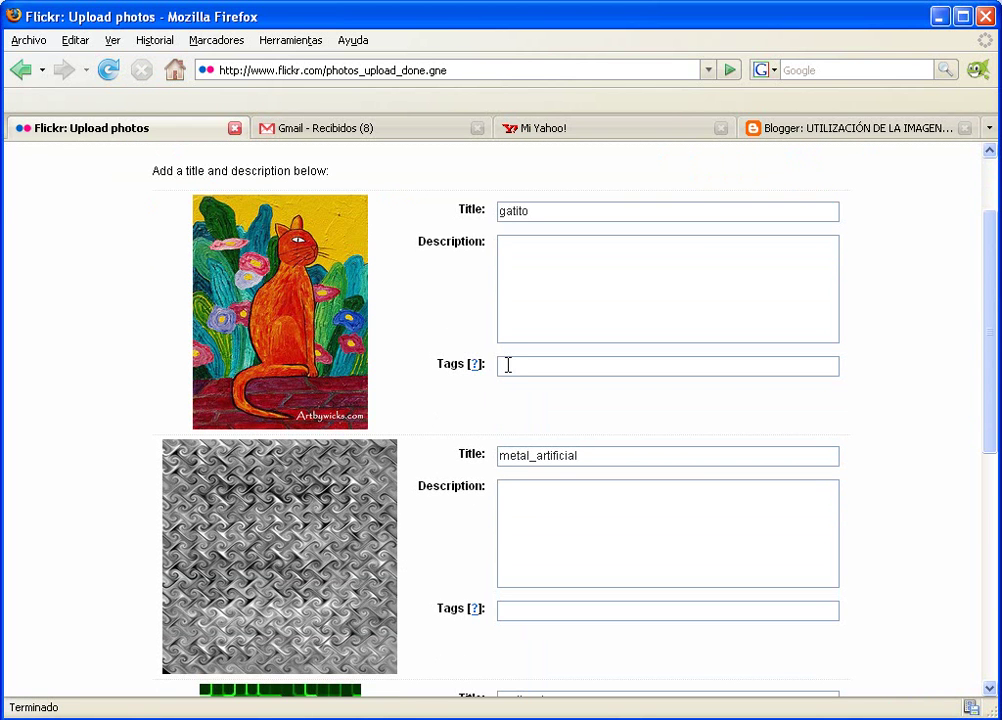
click(556, 246)
text(Cuadro repre)
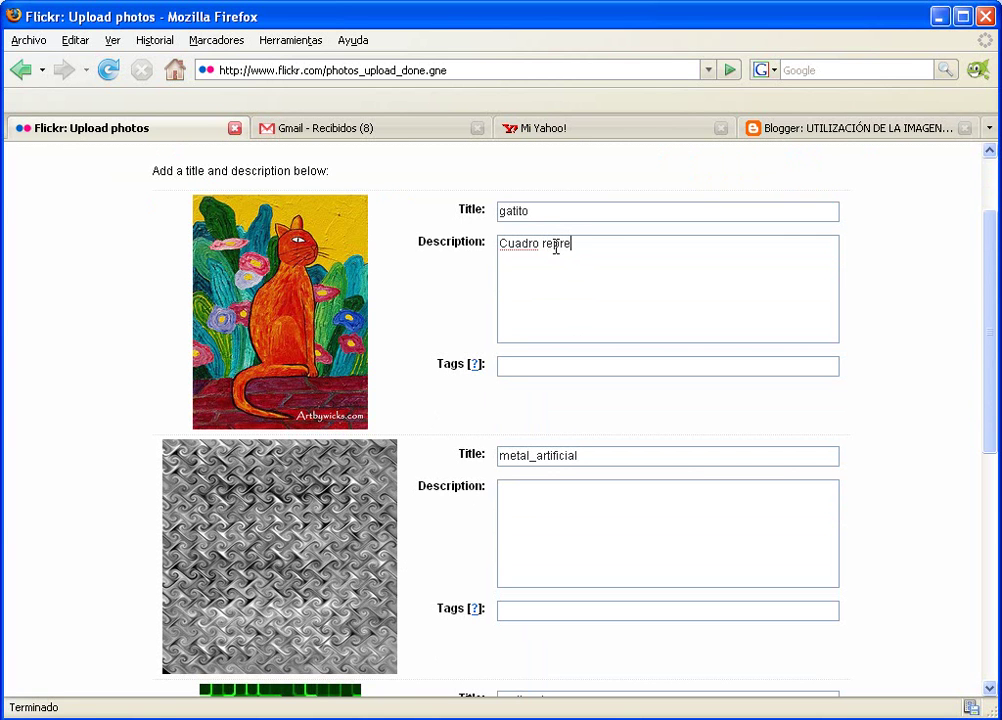
text(sentandoa)
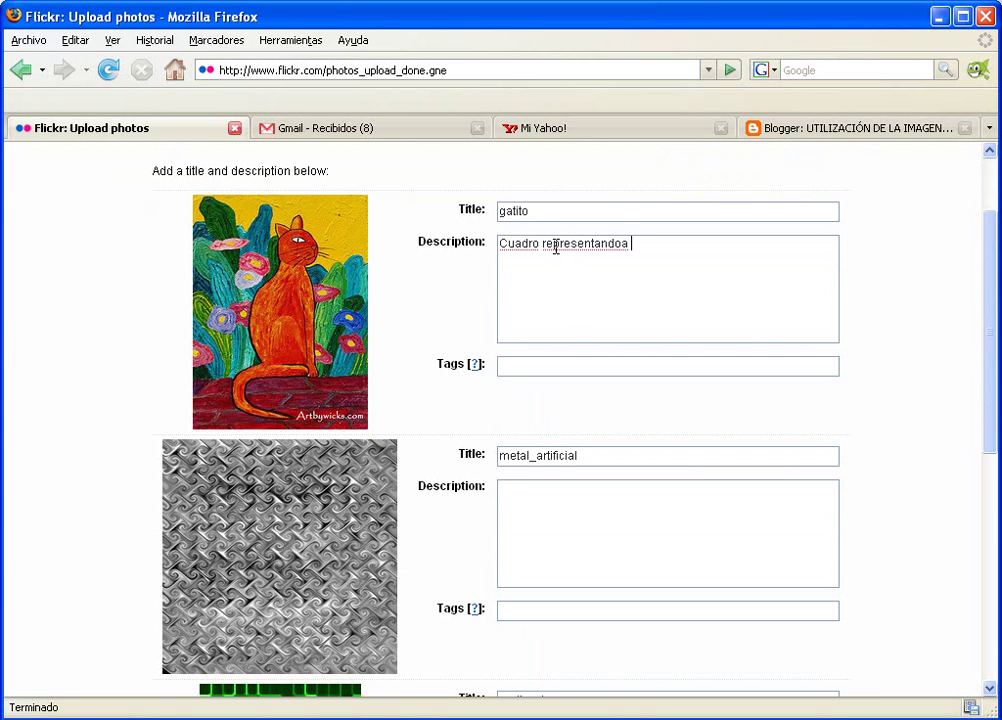
key(BackSpace)
key(BackSpace)
text(a un gato)
- Add the tags "cuadro pintura gato" to the gatito photo
click(585, 362)
text(cuadro pin)
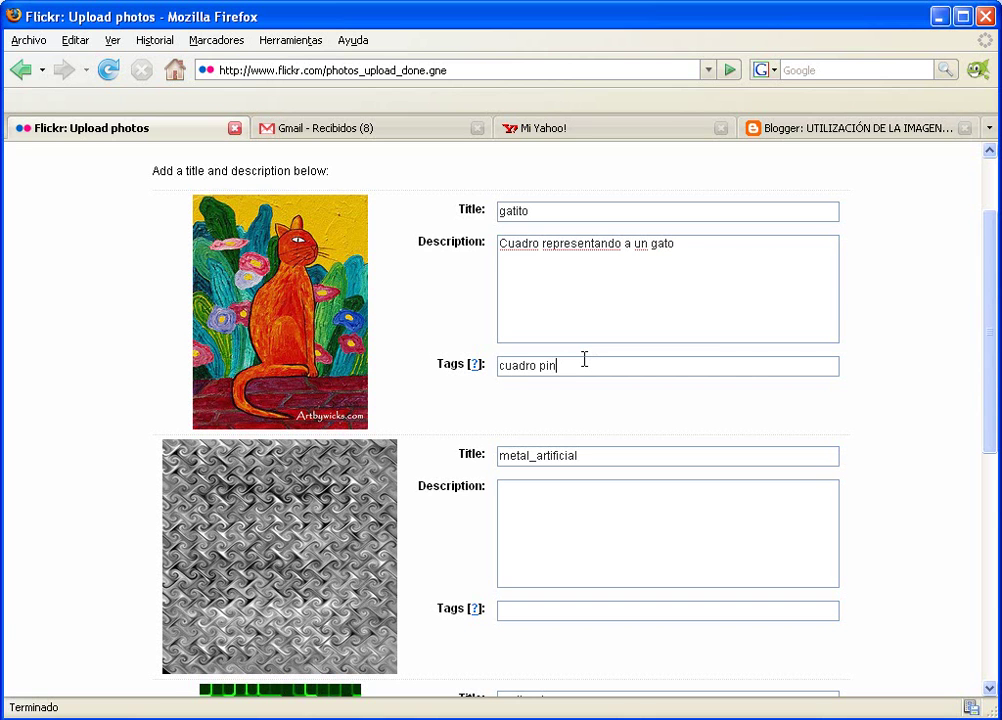
text(tura)
text( ga)
- Give the metal_artificial photo the description "Textura elaborada con paint Shop Pro" and the tags "textura metal psp"
text(ra elab)
text(orada )
text(con )
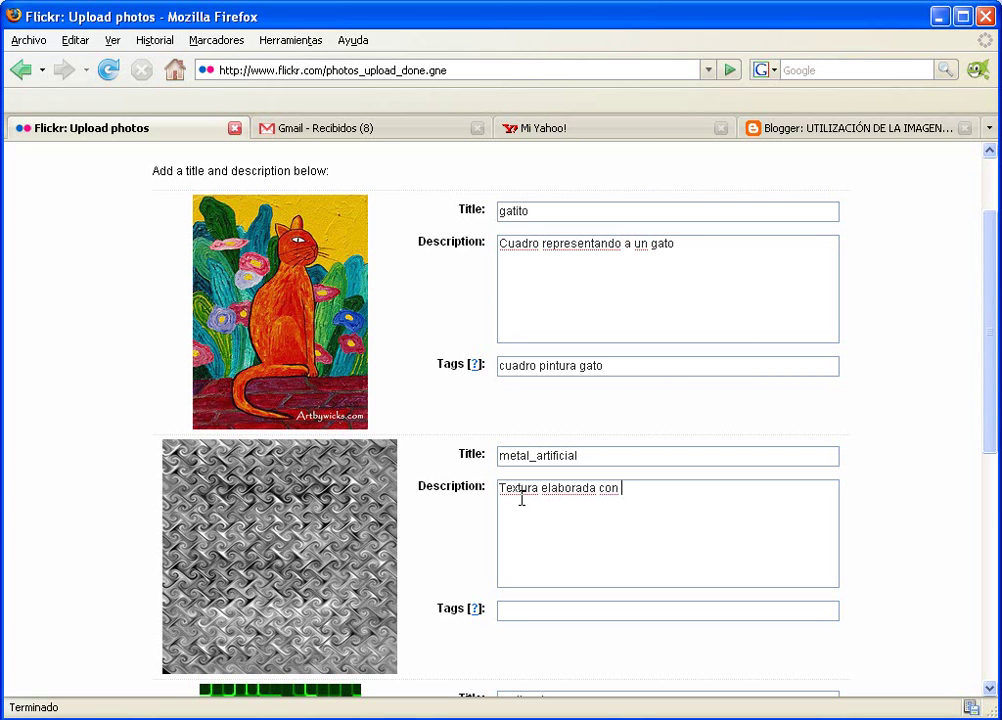
text(photos)
key(BackSpace)
key(BackSpace)
key(BackSpace)
text(pa)
text(int )
text(Sg)
text(hop P)
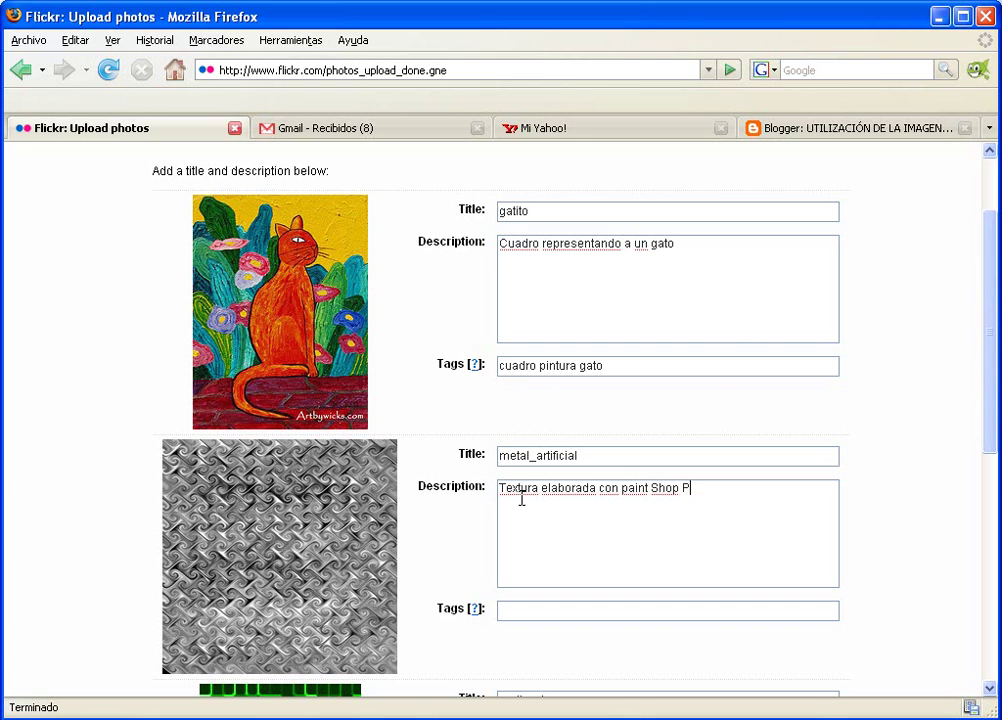
text(o)
click(509, 611)
text(textura metal psp)
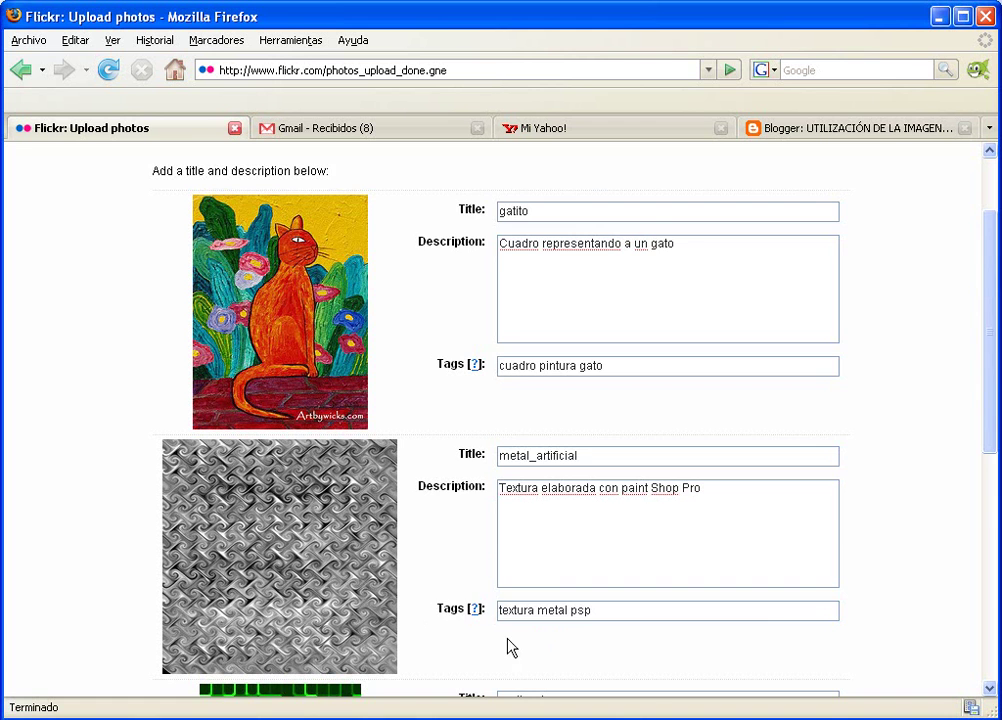
- Copy the metal_artificial photo's description into the description of the motivo_tecno photo
scroll(527, 557, down, 1)
scroll(528, 557, down, 2)
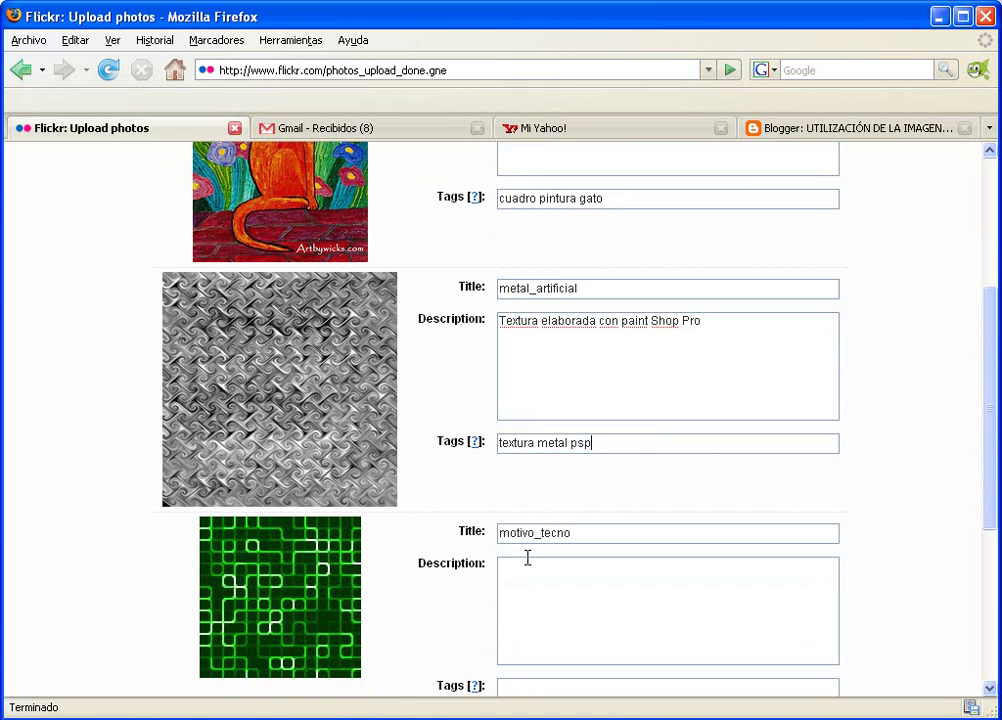
scroll(538, 567, down, 1)
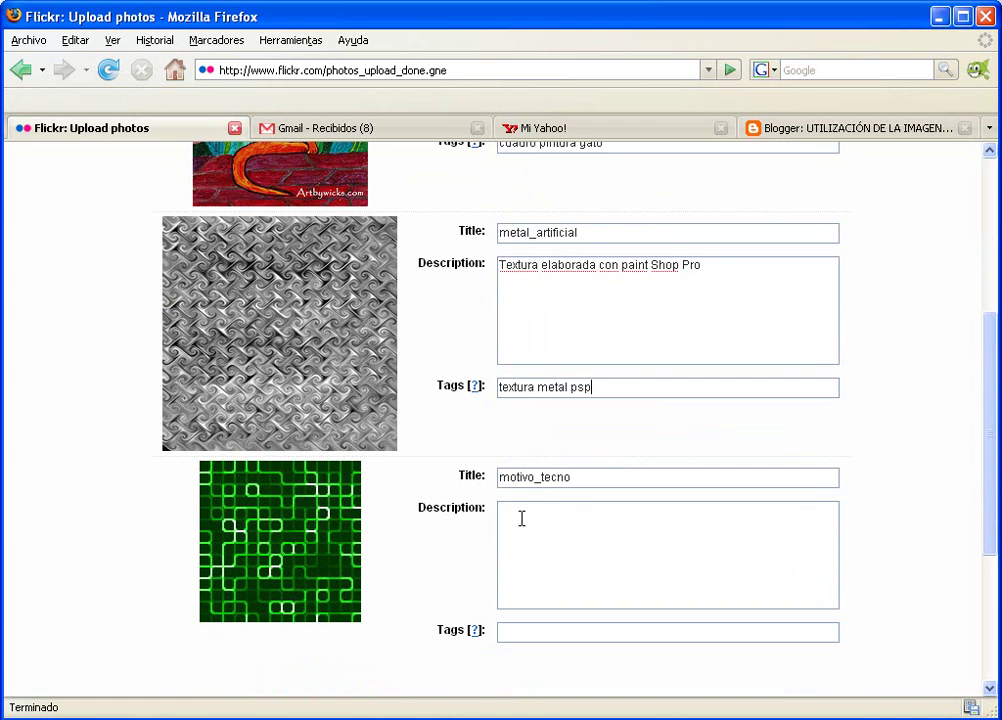
drag(704, 266, 479, 262)
key(ctrl+c)
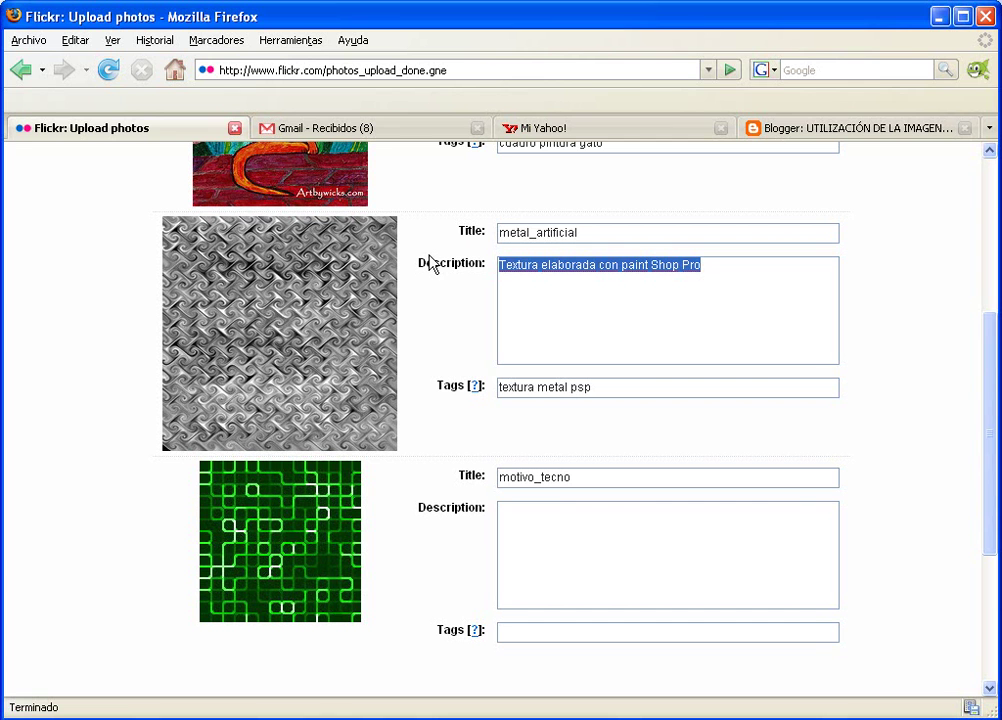
click(555, 503)
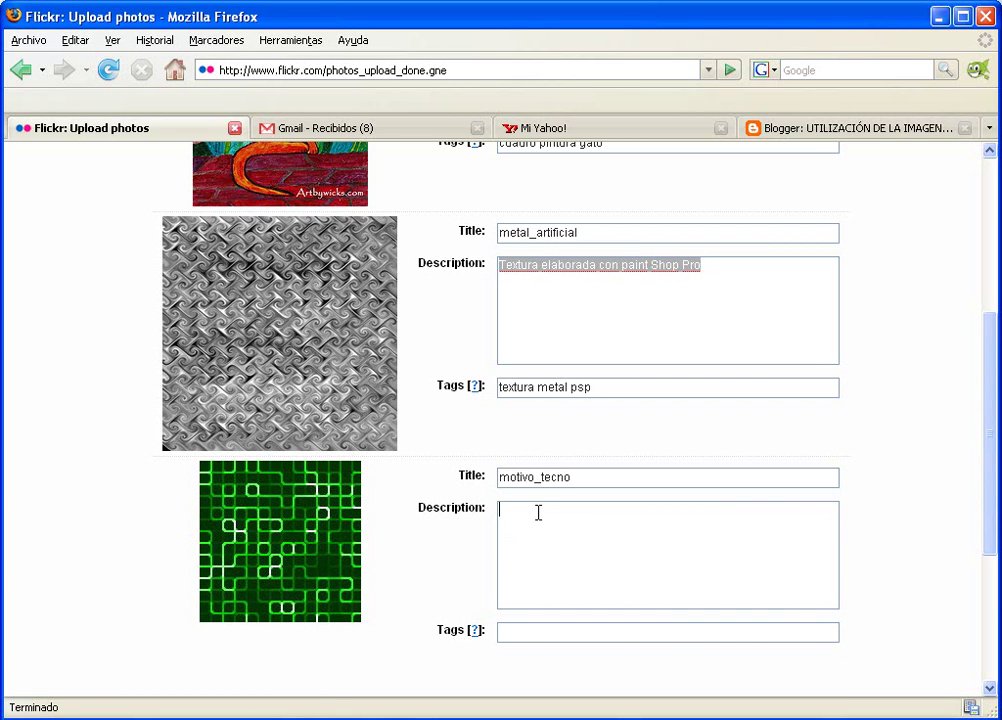
key(ctrl+v)
- Add the tags "textura moderno psp neon" to the motivo_tecno photo
click(512, 630)
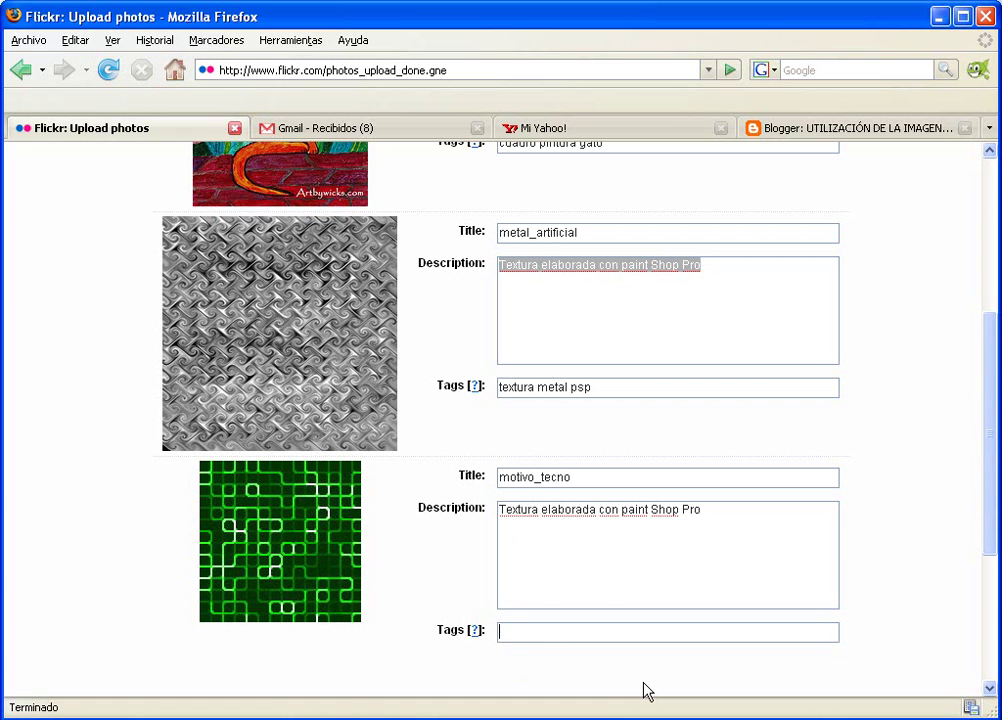
text(textura moderno psp)
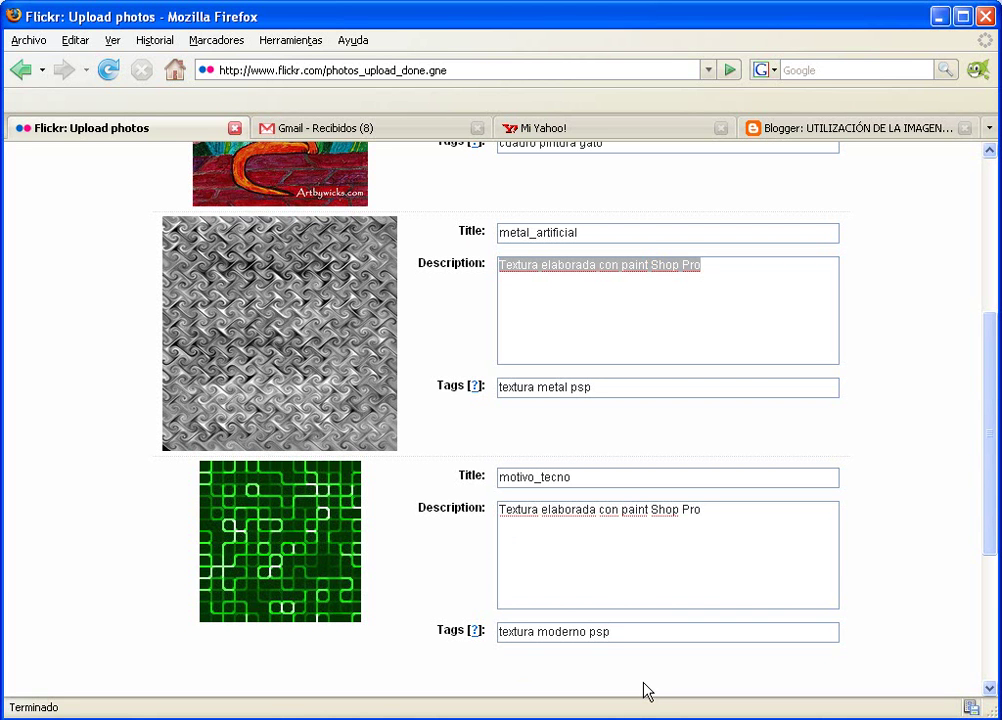
text( neon)
- Save the descriptions and tags of the three photos and look over the resulting photos page
scroll(919, 555, down, 5)
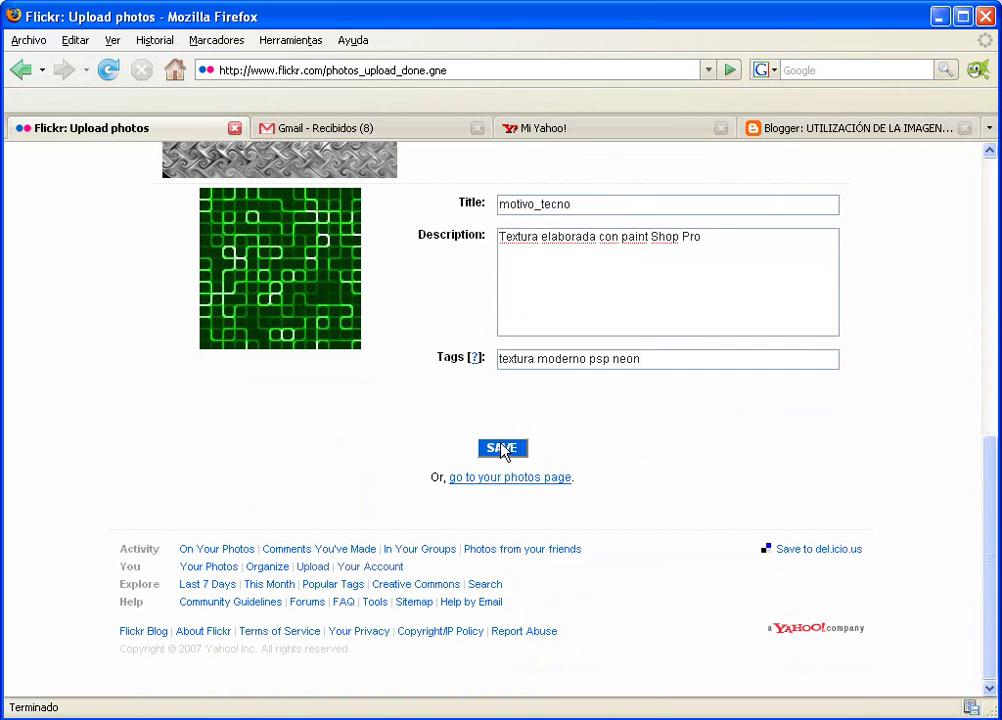
click(503, 449)
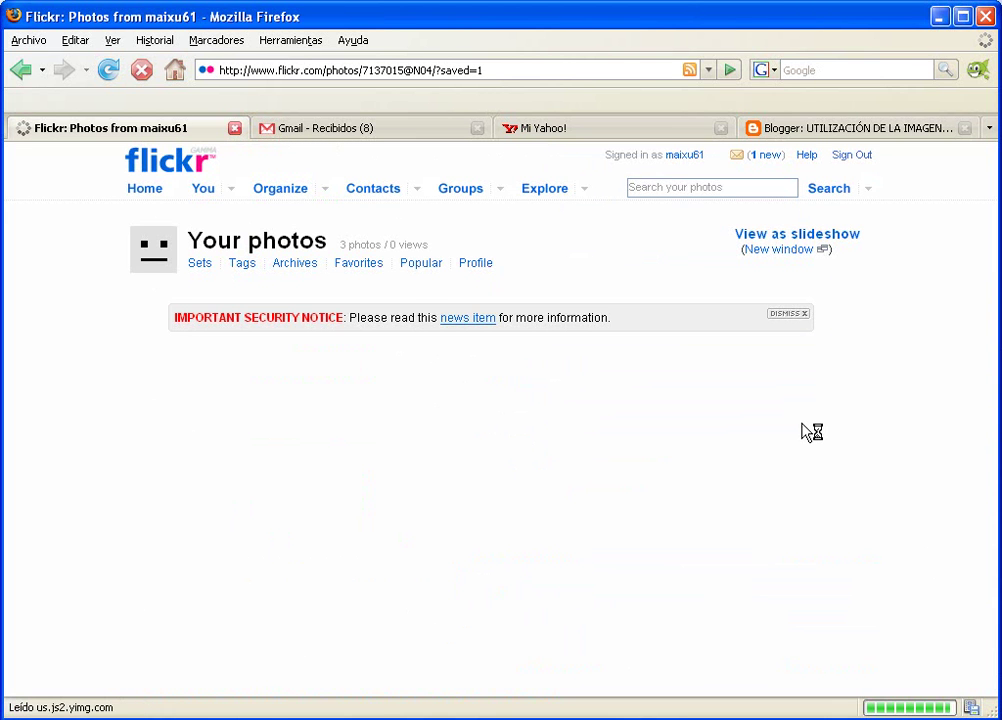
scroll(711, 443, down, 2)
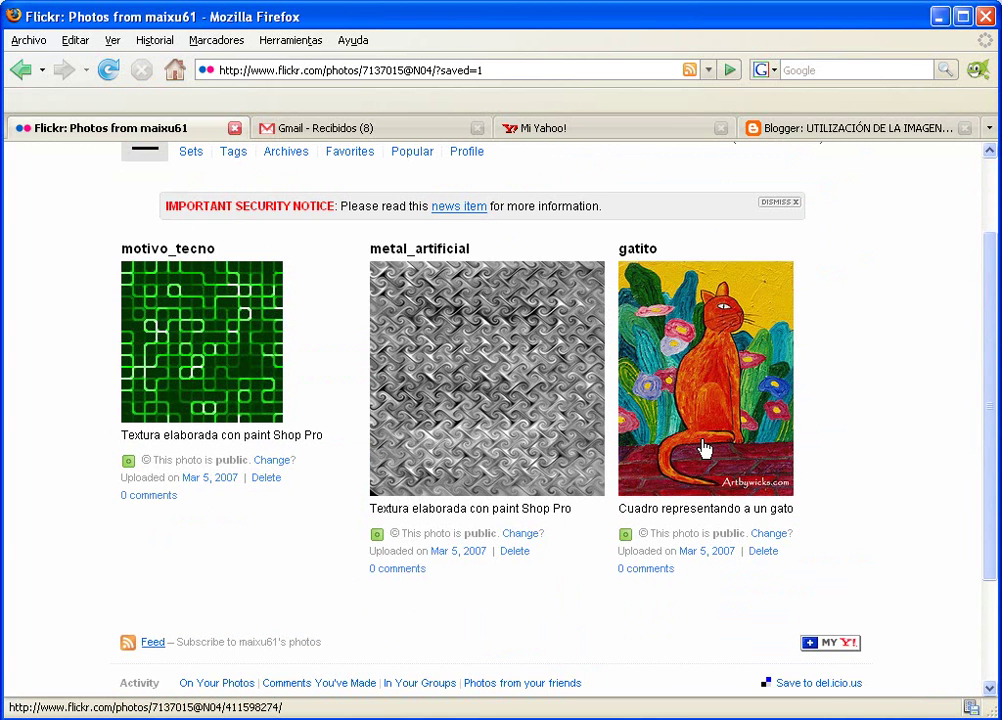
scroll(689, 447, down, 1)
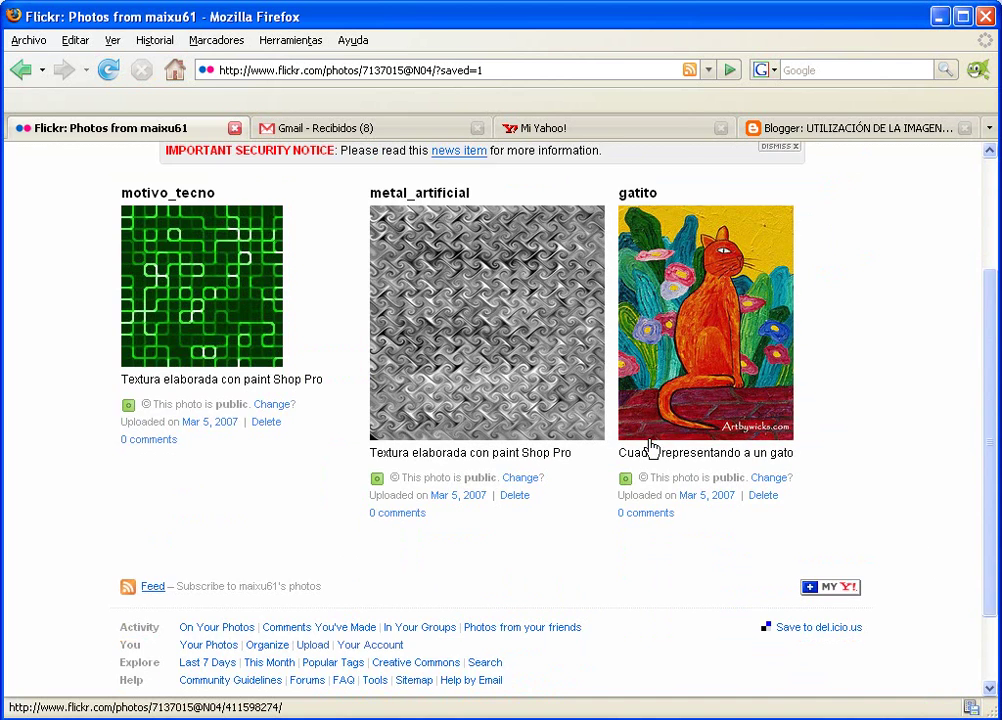
scroll(650, 445, down, 2)
scroll(640, 440, up, 5)
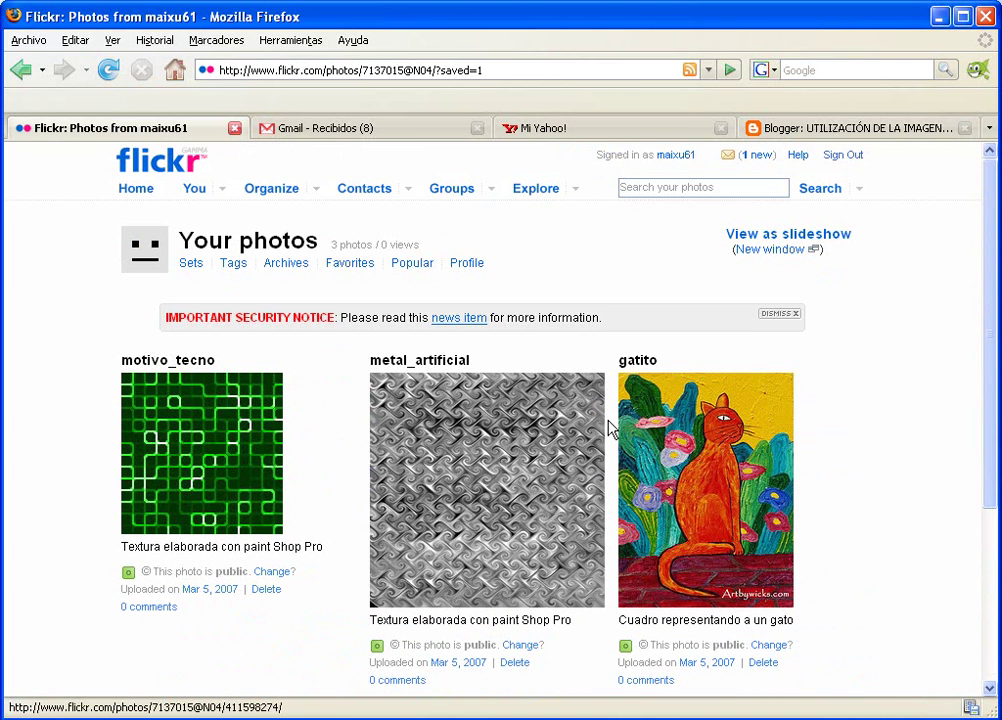